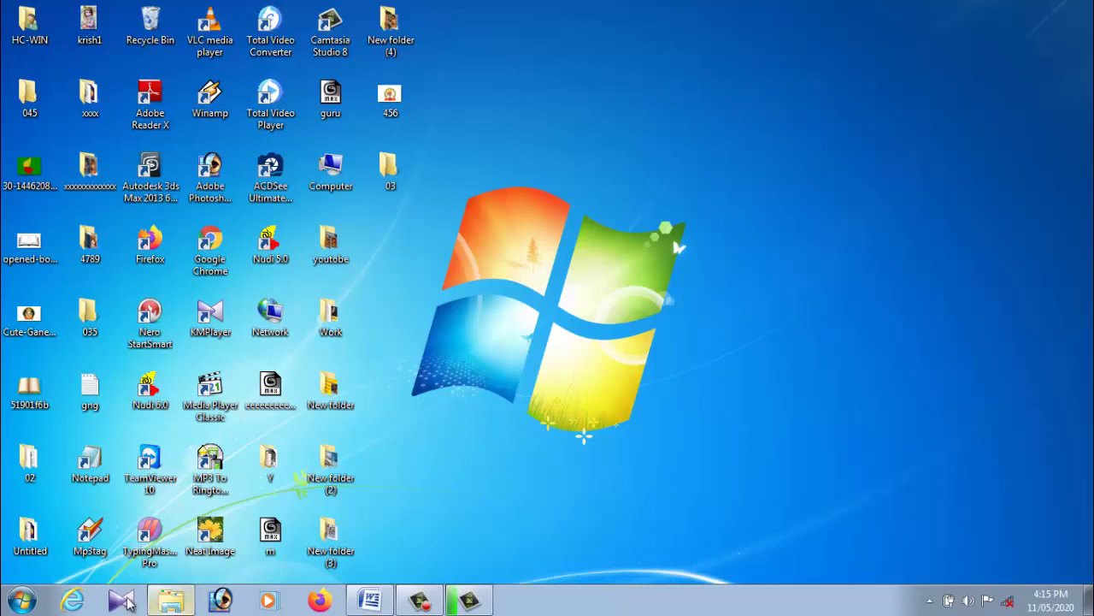
# Launch Microsoft Office Word 2007 from the Windows 7 Start menu.
pyautogui.click(23, 603)
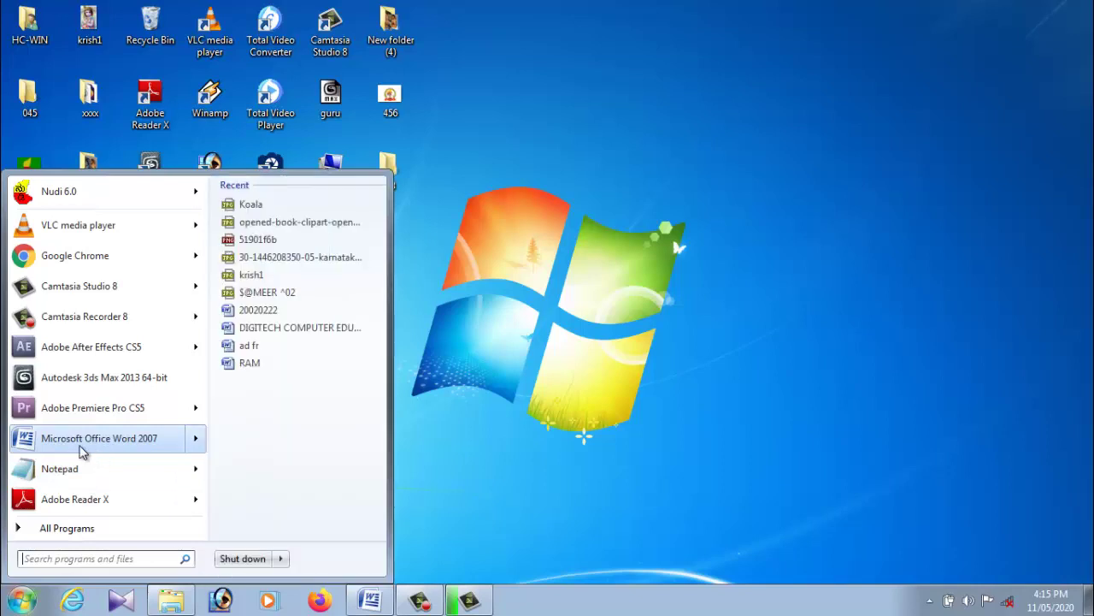
pyautogui.click(83, 442)
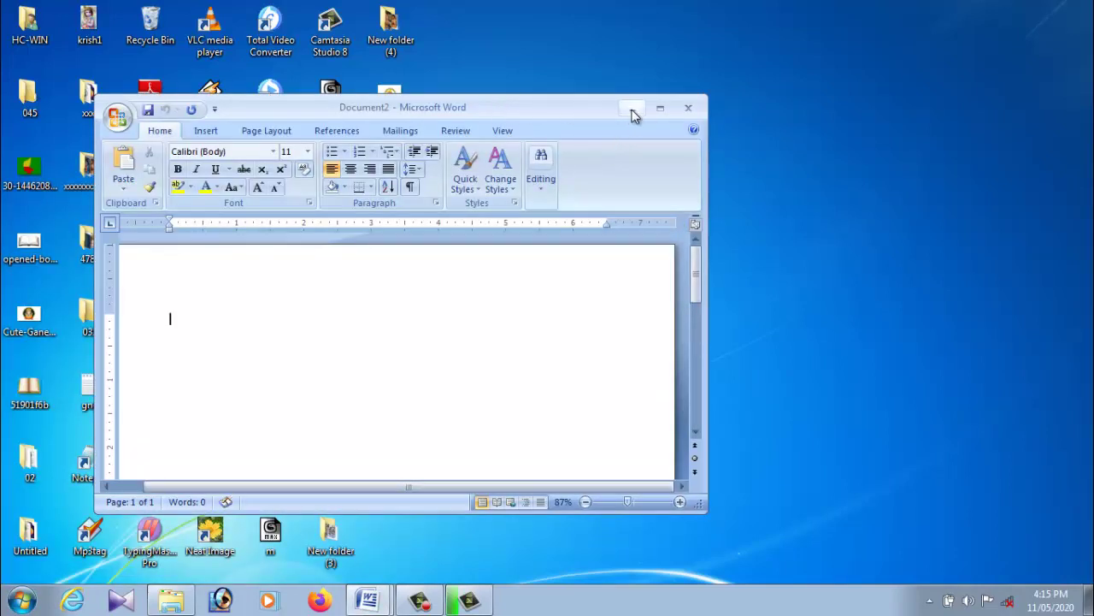
# Maximize the Document2 window, leaving the 1.15 line spacing unchanged.
pyautogui.click(660, 110)
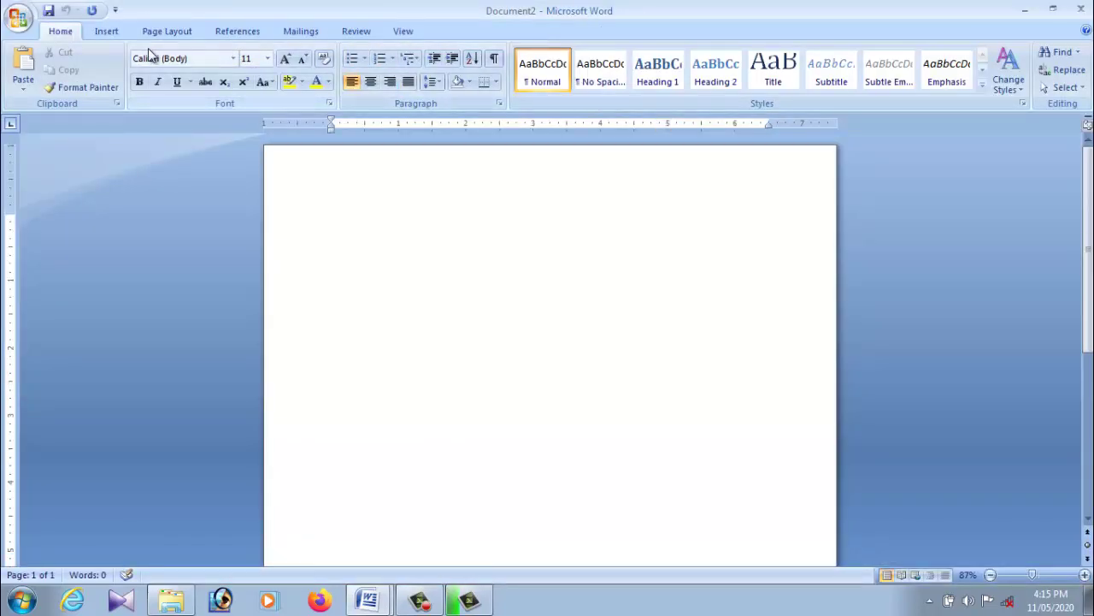
pyautogui.click(432, 82)
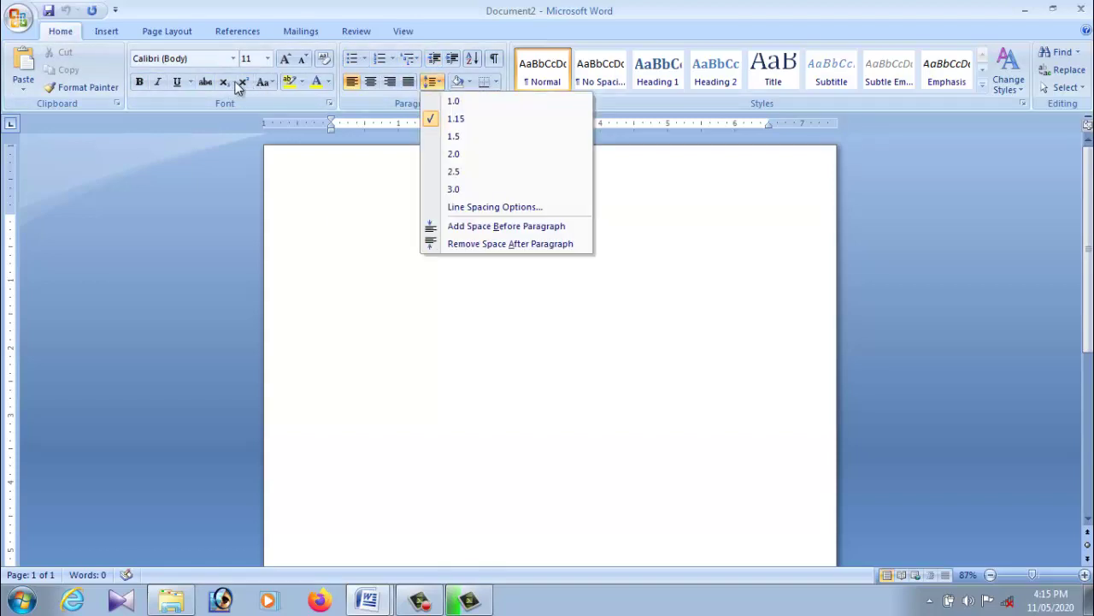
pyautogui.click(367, 228)
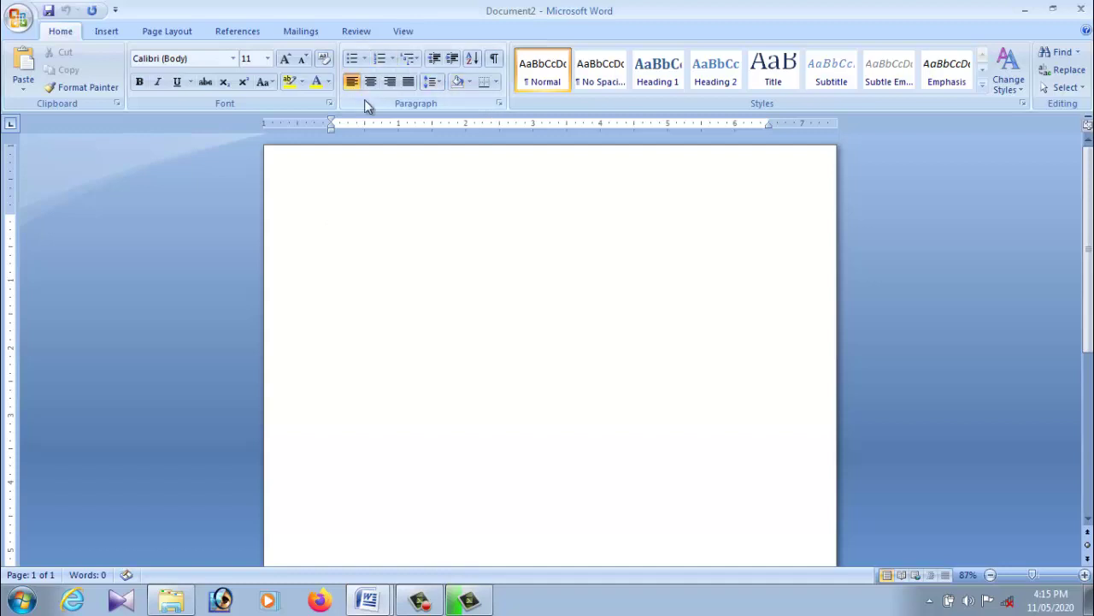
# Paste the sample Word 2007 paragraph, then paste it again after 'information.'.
pyautogui.rightClick(333, 218)
pyautogui.click(381, 261)
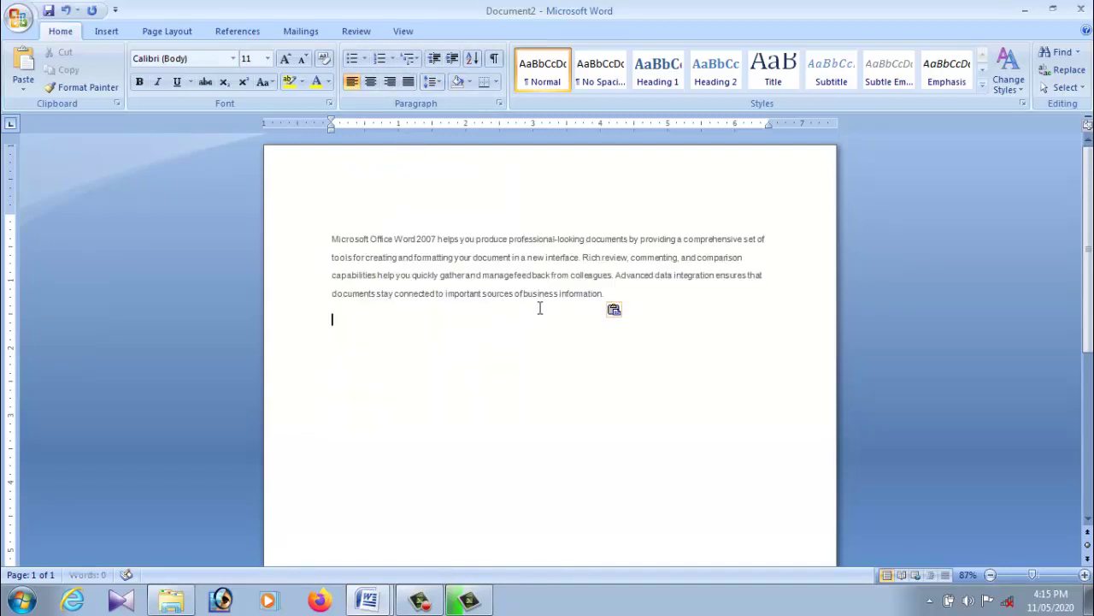
pyautogui.click(605, 294)
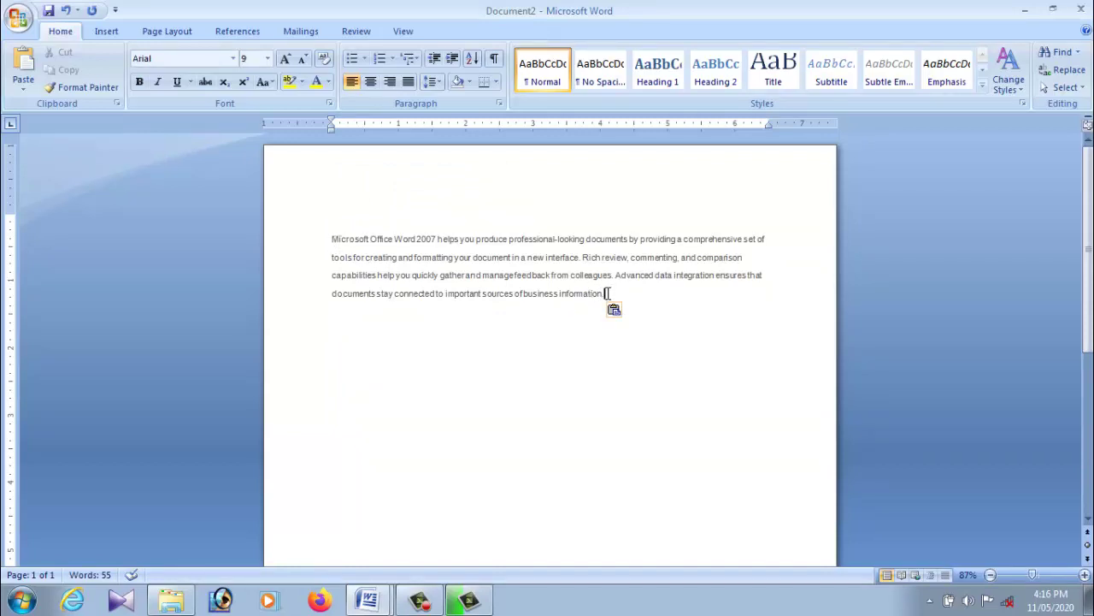
pyautogui.write('Microsoft Office Word 2007 helps you produce professional-looking documents by providing a comprehensive set of tools for creating and formatting your document in a new interface. Rich review, commenting, and comparison capabilities help you quickly gather and manage feedback from colleagues. Advanced data integration ensures that documents stay connected to important sources of business information.')
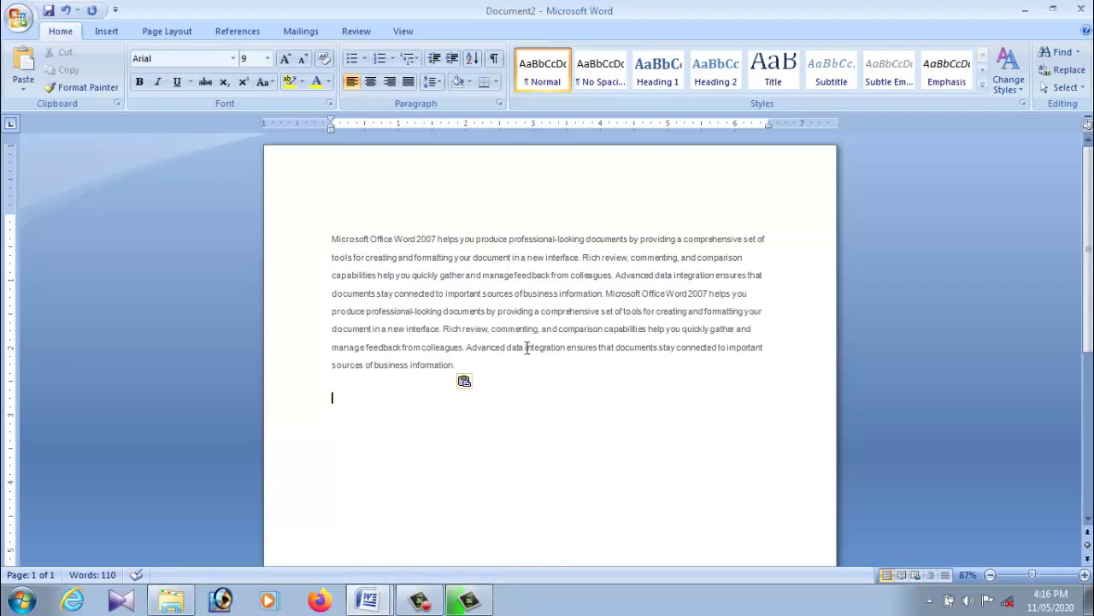
pyautogui.scroll(-1, 521, 436)
pyautogui.scroll(-3, 525, 438)
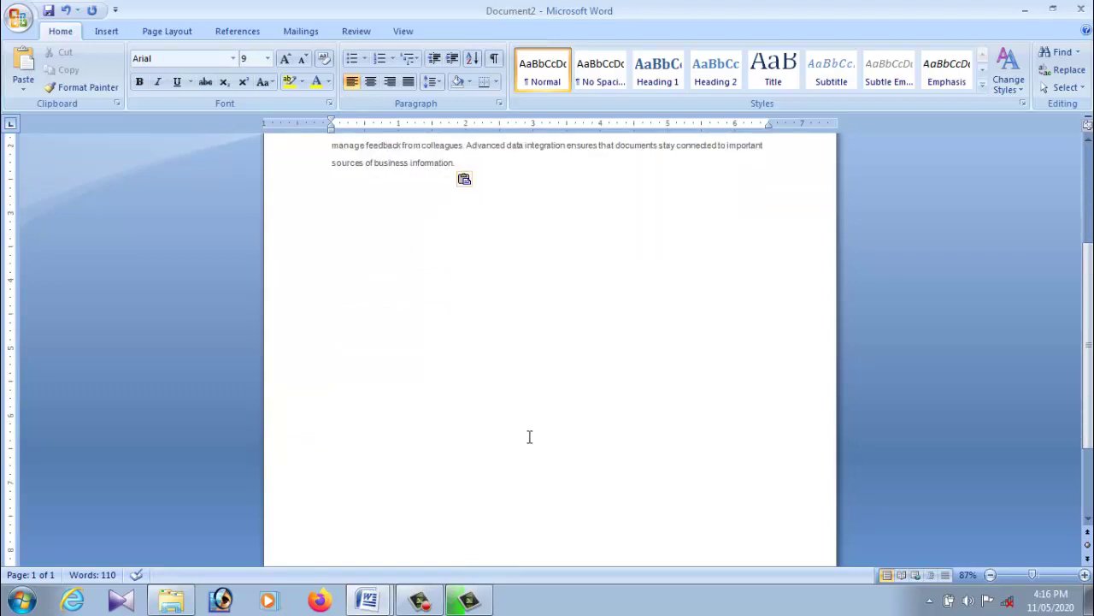
pyautogui.scroll(-2, 525, 438)
pyautogui.scroll(1, 525, 434)
pyautogui.scroll(3, 525, 434)
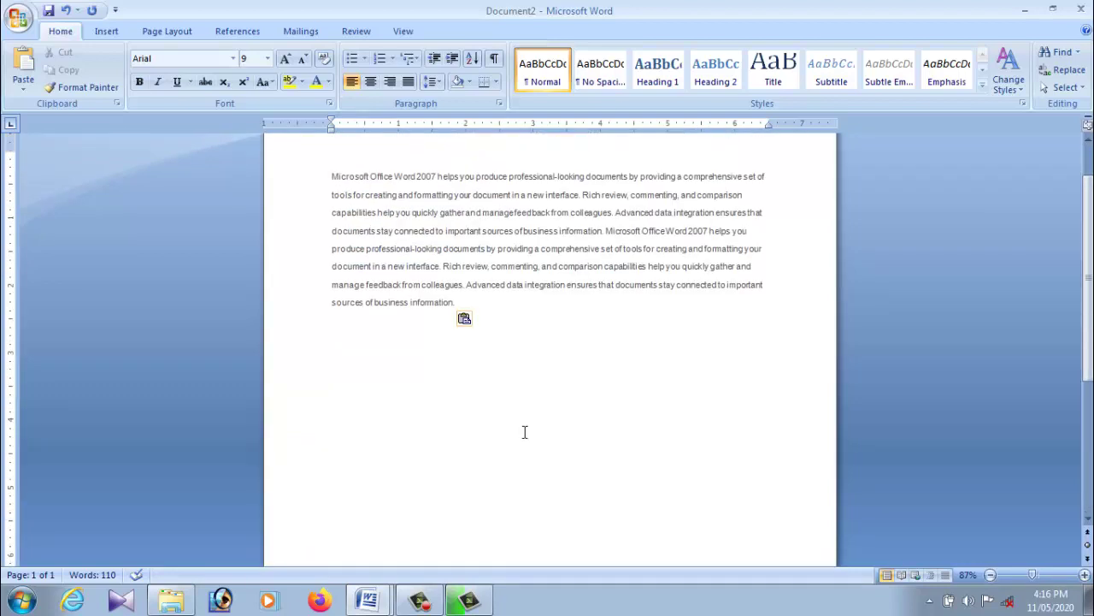
pyautogui.scroll(2, 525, 434)
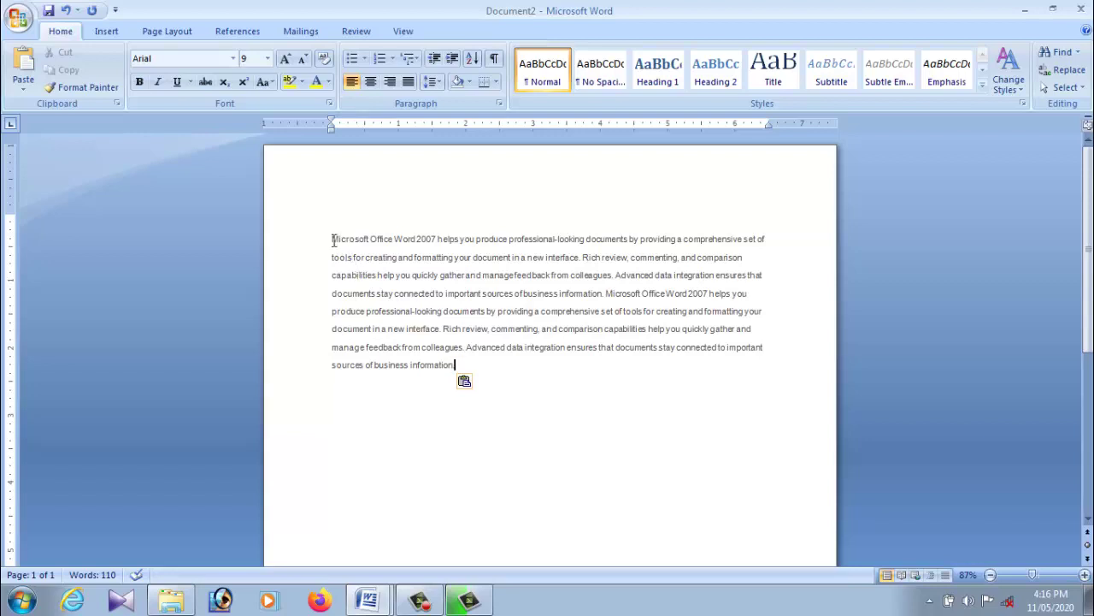
# Select the whole sample paragraph and give it 3.0 line spacing.
pyautogui.moveTo(332, 239); pyautogui.dragTo(509, 406)
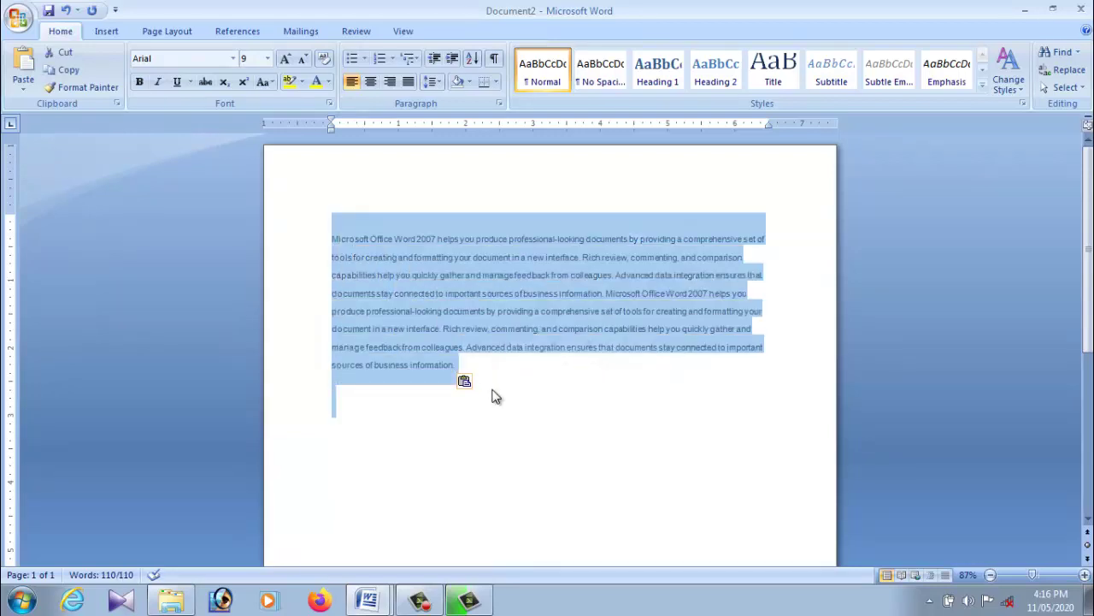
pyautogui.click(437, 84)
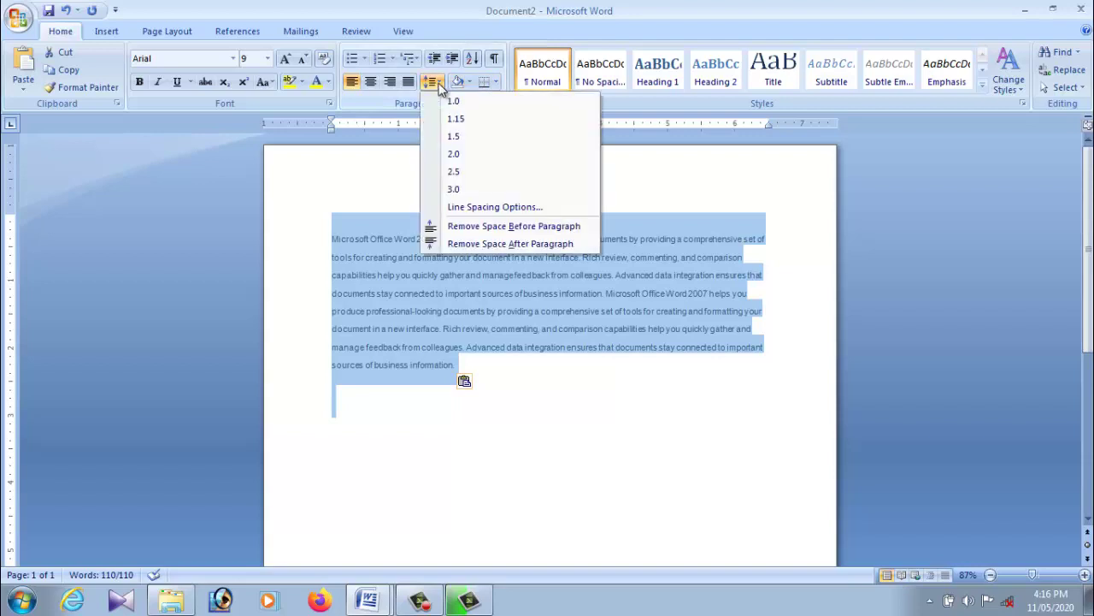
pyautogui.click(454, 189)
pyautogui.click(532, 488)
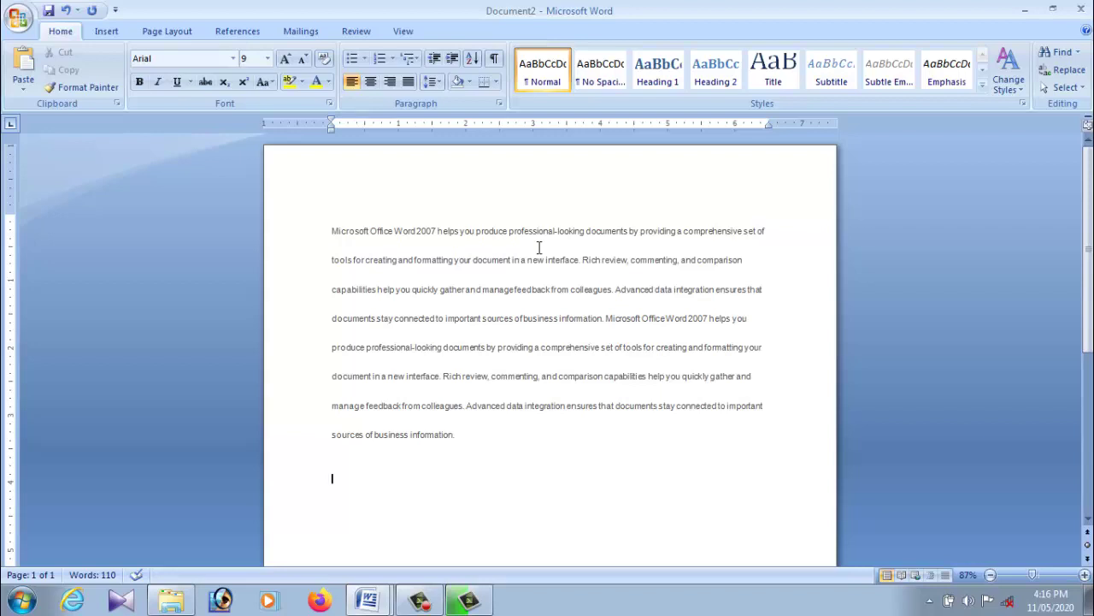
# Set the paragraph to multiple line spacing of 6 in the Paragraph dialog.
pyautogui.moveTo(332, 231); pyautogui.dragTo(513, 437)
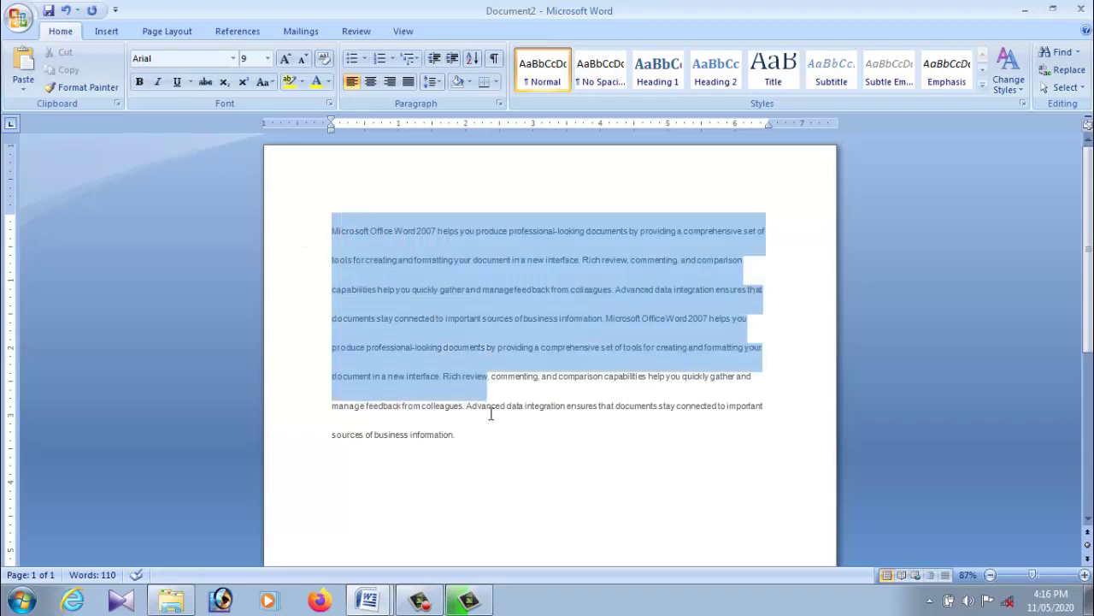
pyautogui.click(437, 82)
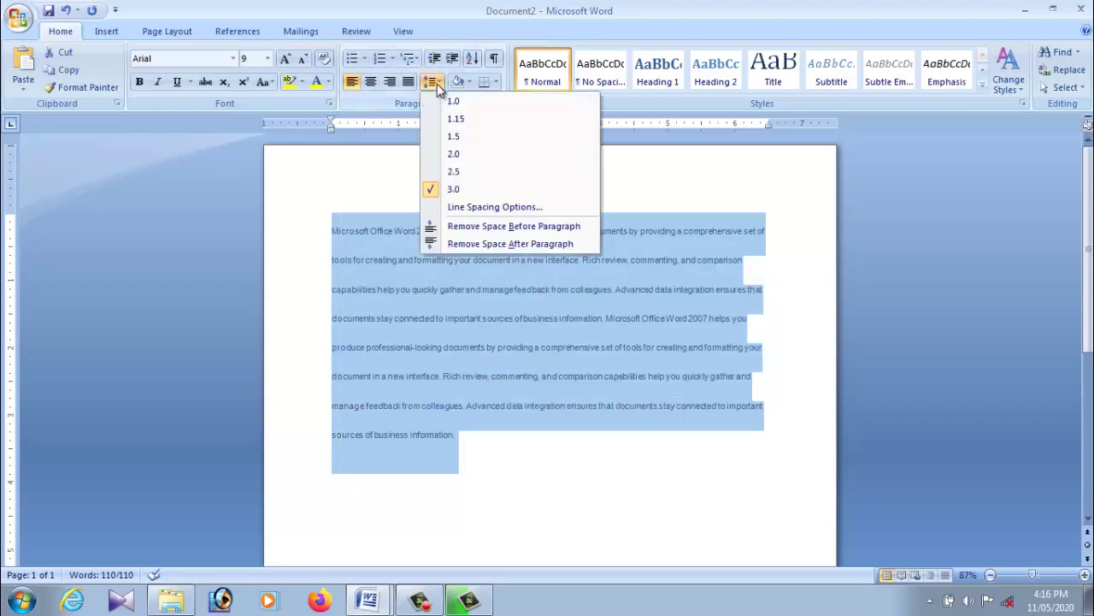
pyautogui.click(491, 211)
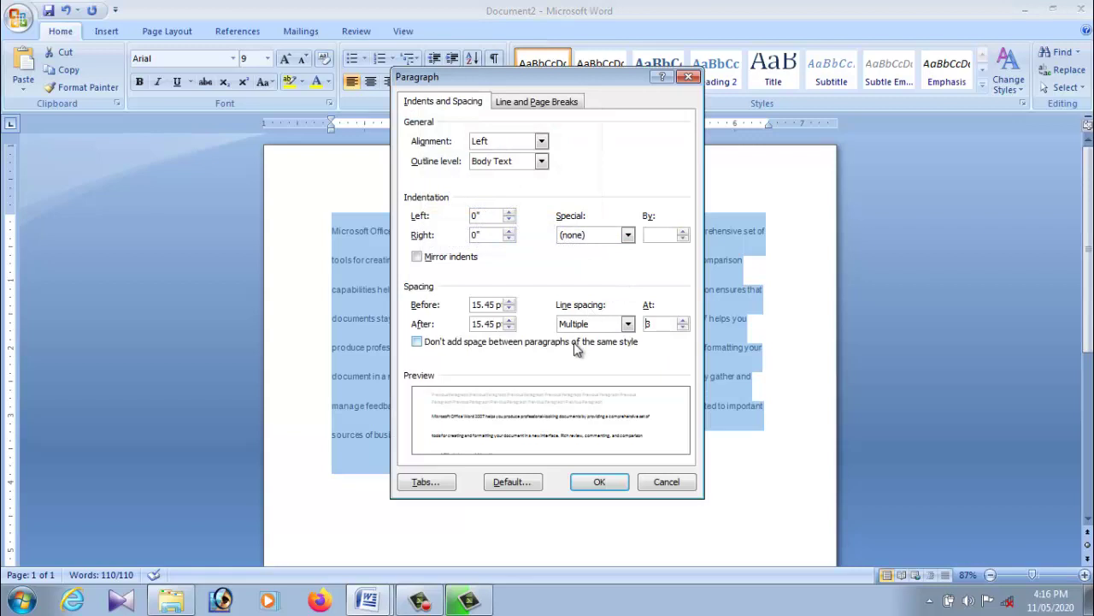
pyautogui.doubleClick(664, 321)
pyautogui.click(598, 484)
pyautogui.scroll(-3, 540, 397)
pyautogui.scroll(-2, 557, 389)
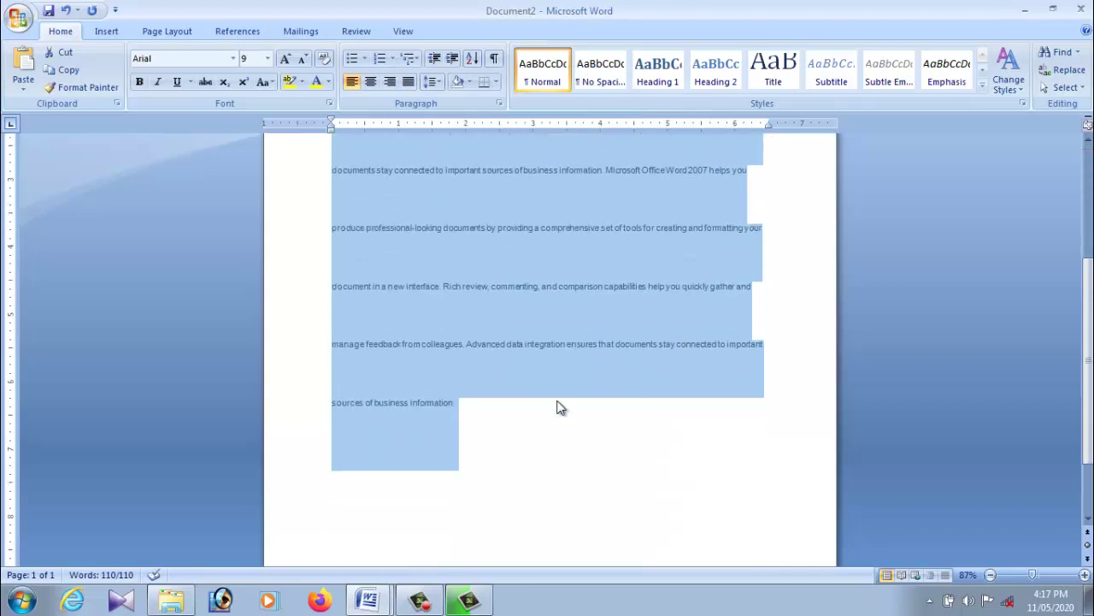
pyautogui.click(564, 440)
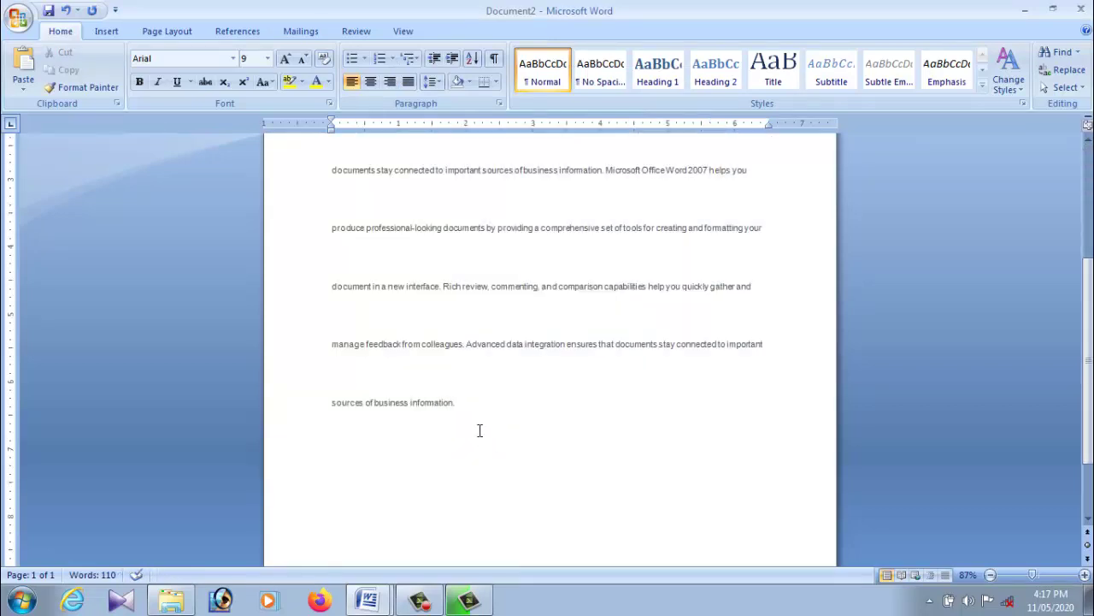
# Select the entire document and set its font size to 18.
pyautogui.scroll(1, 480, 430)
pyautogui.scroll(3, 480, 430)
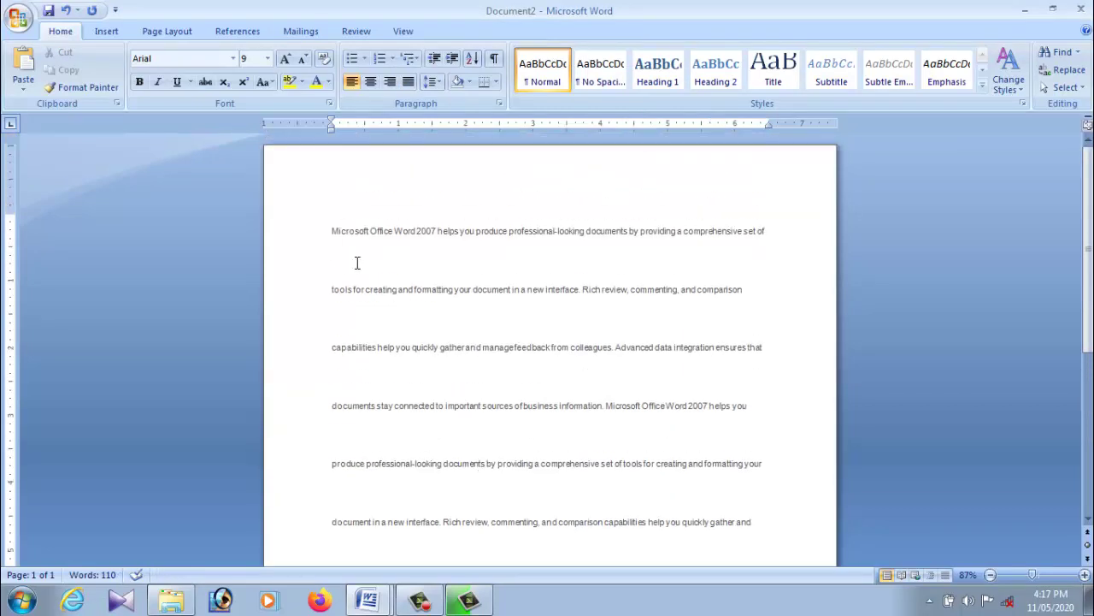
pyautogui.moveTo(333, 229); pyautogui.dragTo(709, 511)
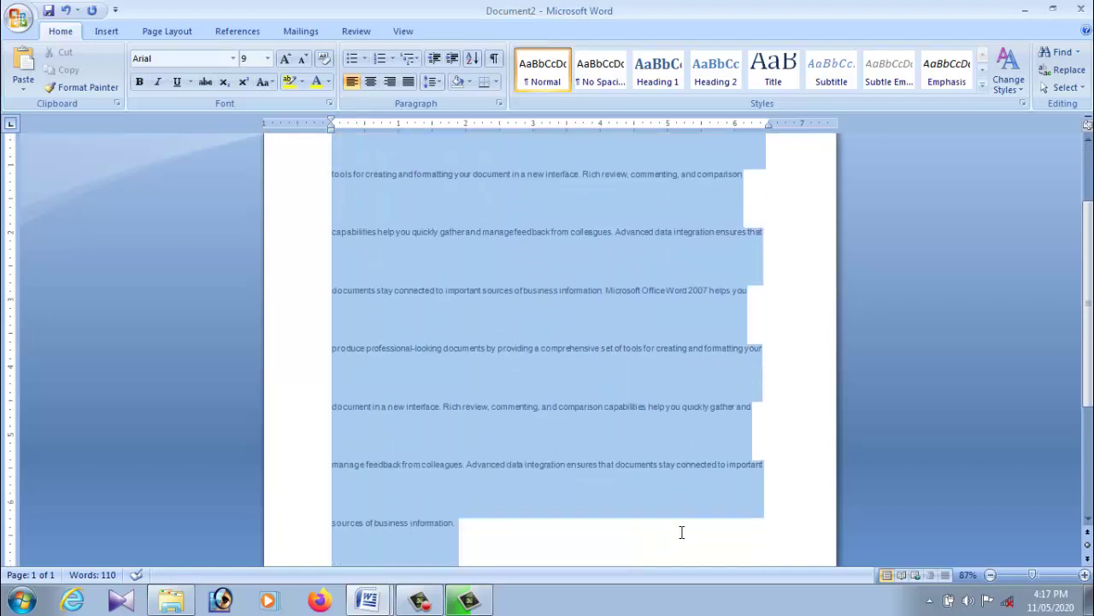
pyautogui.click(727, 542)
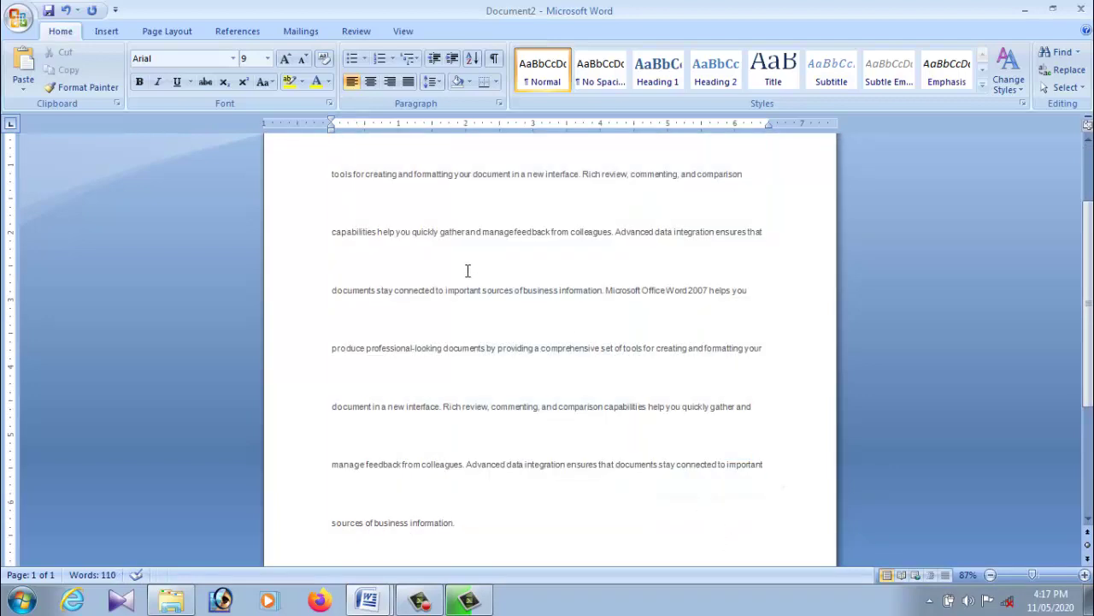
pyautogui.click(1067, 88)
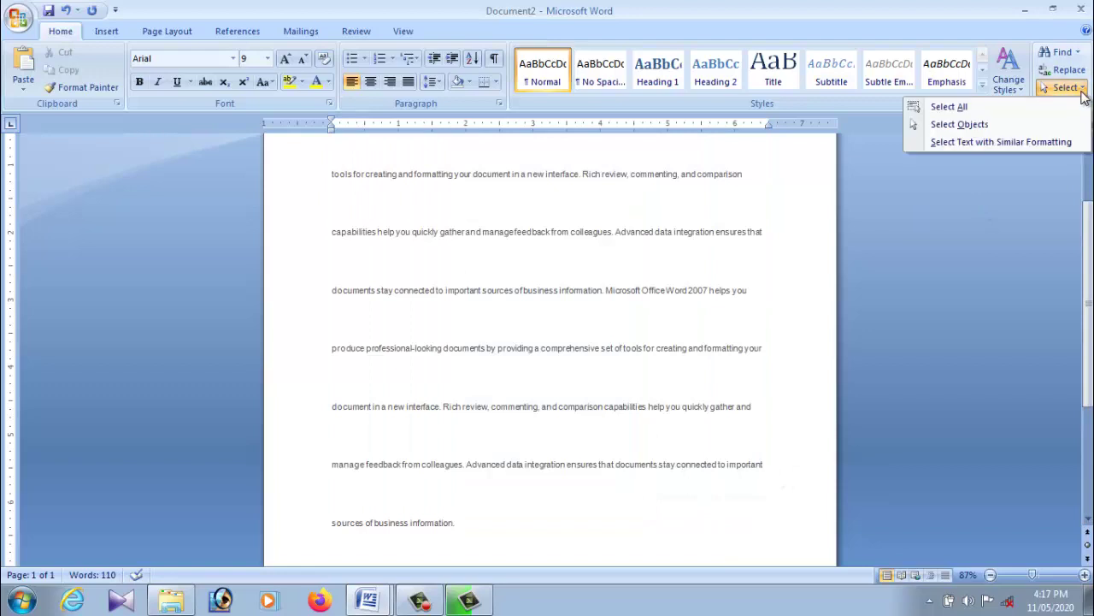
pyautogui.click(949, 107)
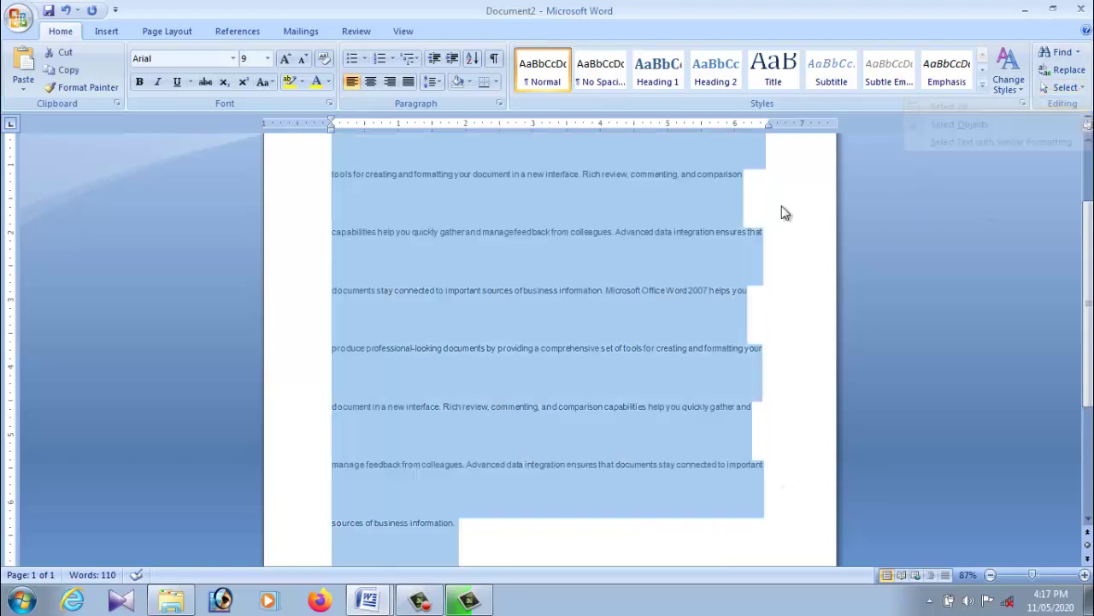
pyautogui.click(267, 64)
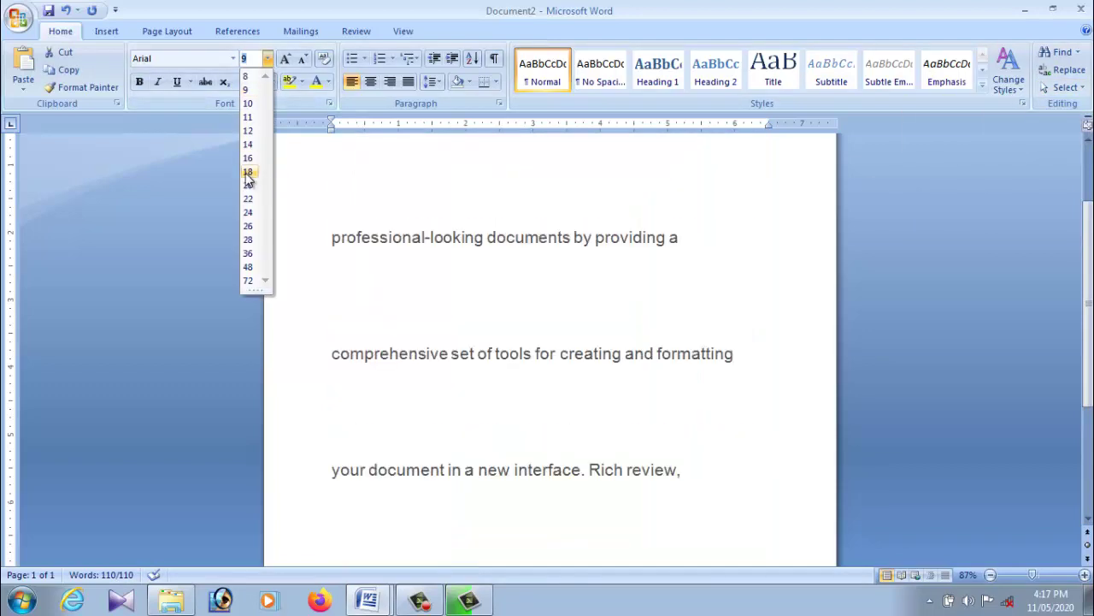
pyautogui.click(248, 174)
pyautogui.click(572, 287)
# Pick a smaller line spacing value for the paragraph so it fits on 2 pages.
pyautogui.scroll(3, 571, 288)
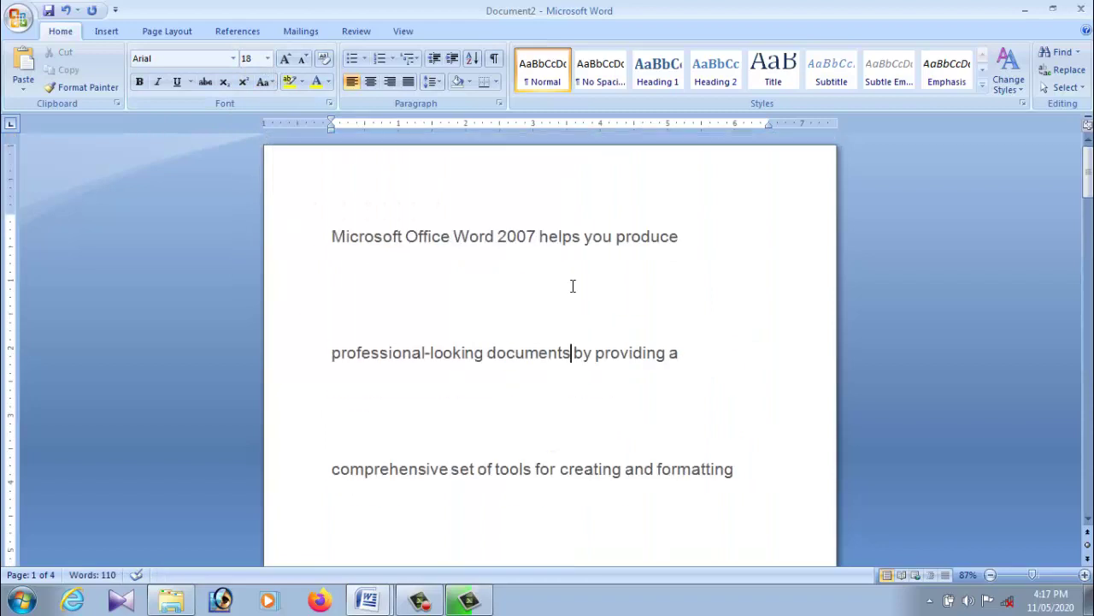
pyautogui.click(346, 236)
pyautogui.moveTo(366, 237); pyautogui.dragTo(676, 238)
pyautogui.click(470, 300)
pyautogui.click(438, 190)
pyautogui.click(330, 237)
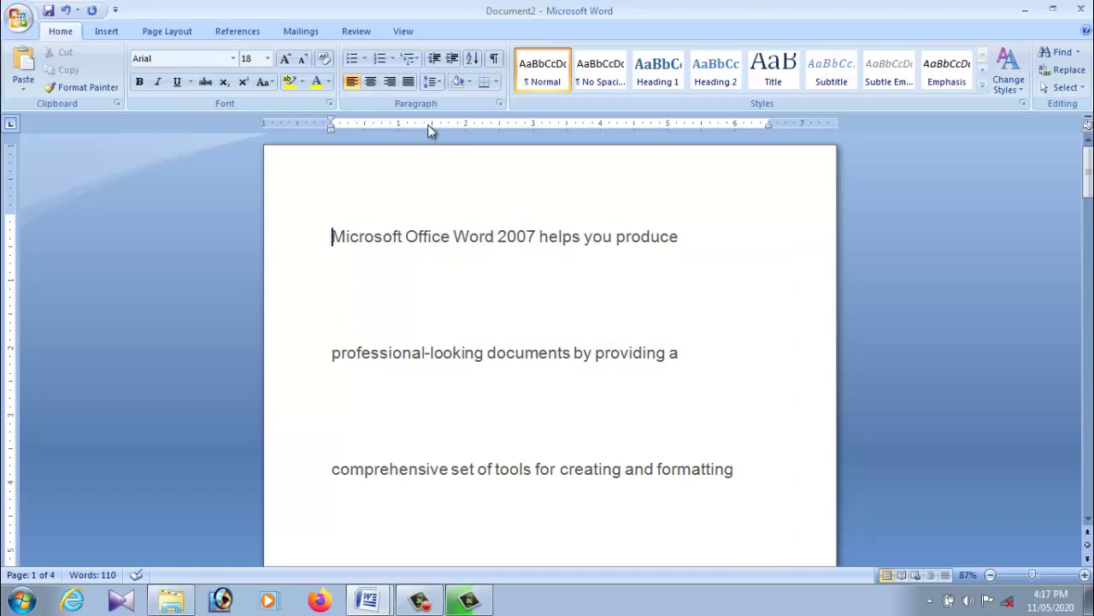
pyautogui.click(433, 81)
pyautogui.click(453, 171)
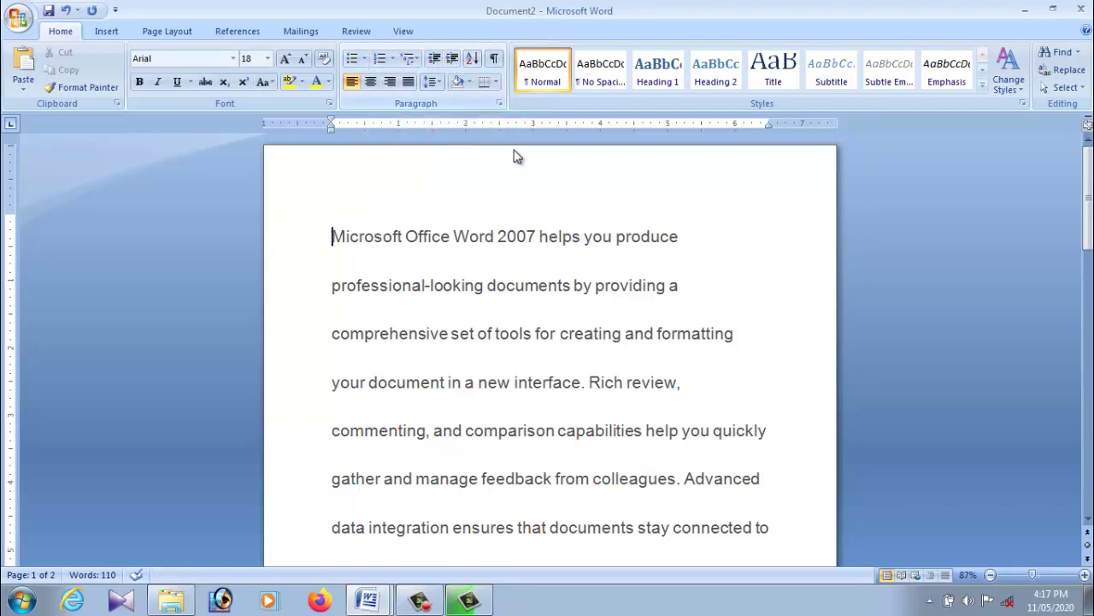
# Set the text to single (1.0) line spacing.
pyautogui.click(433, 82)
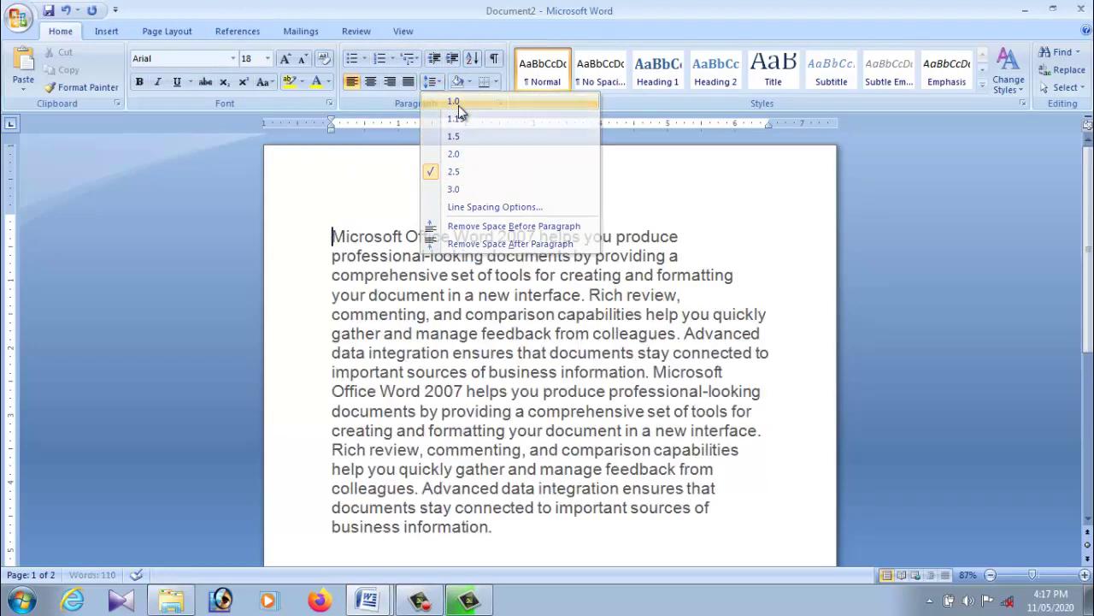
pyautogui.click(453, 104)
pyautogui.scroll(-1, 475, 318)
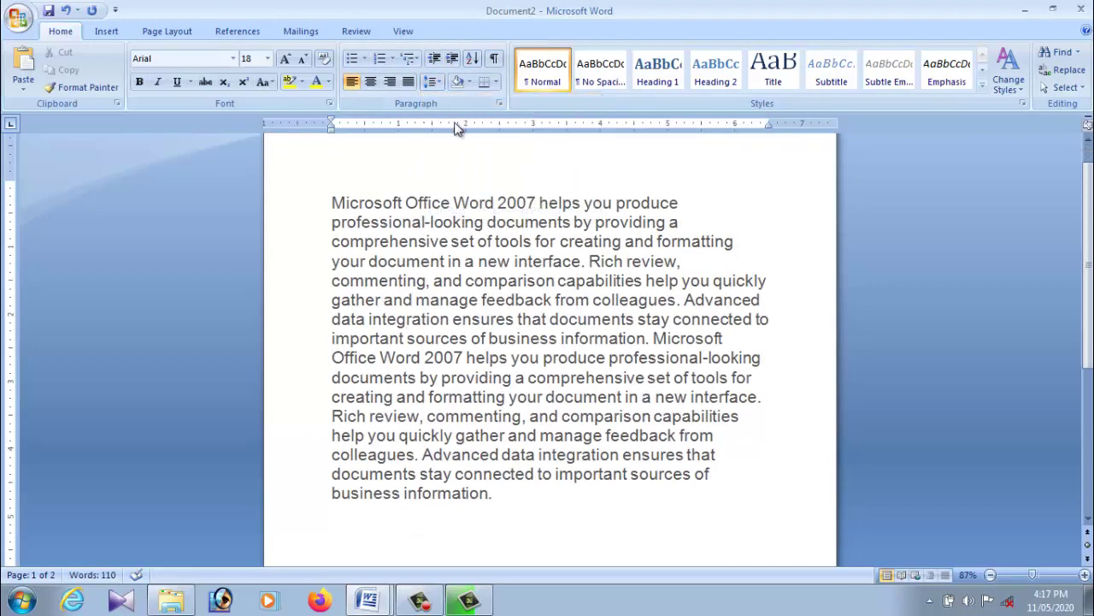
pyautogui.click(433, 82)
pyautogui.click(445, 101)
# Select the paragraph, try 2.5 line spacing, then settle on 1.5.
pyautogui.moveTo(333, 203); pyautogui.dragTo(531, 492)
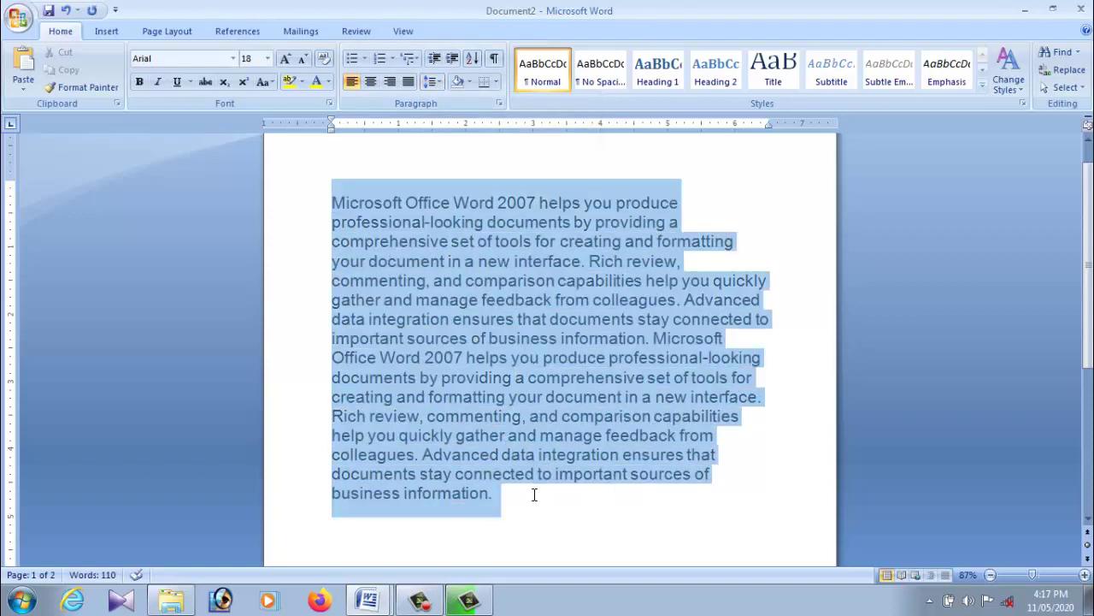
pyautogui.click(433, 82)
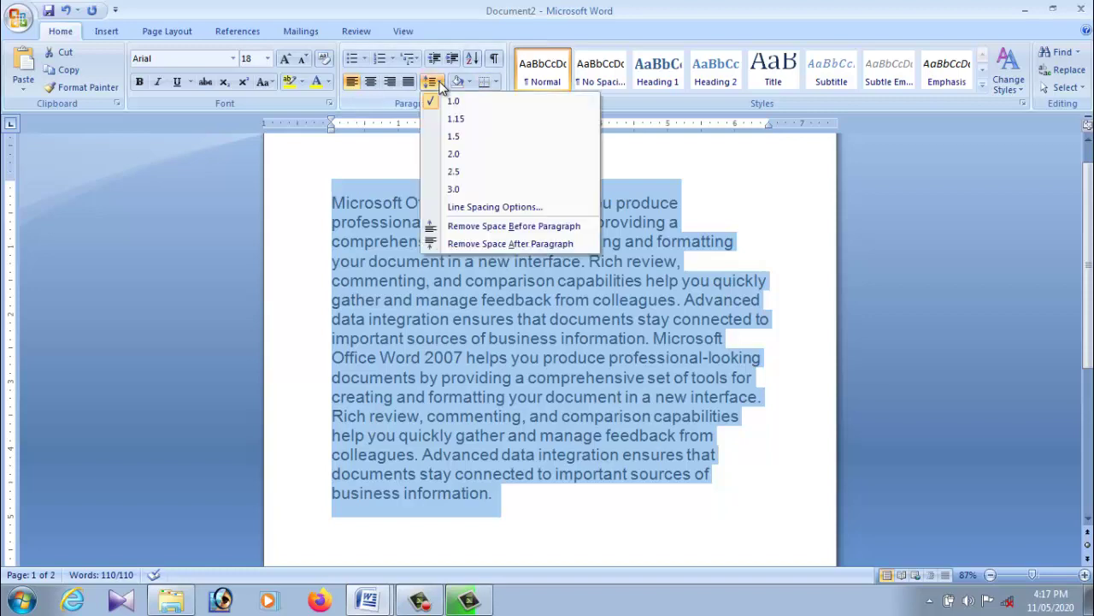
pyautogui.click(460, 174)
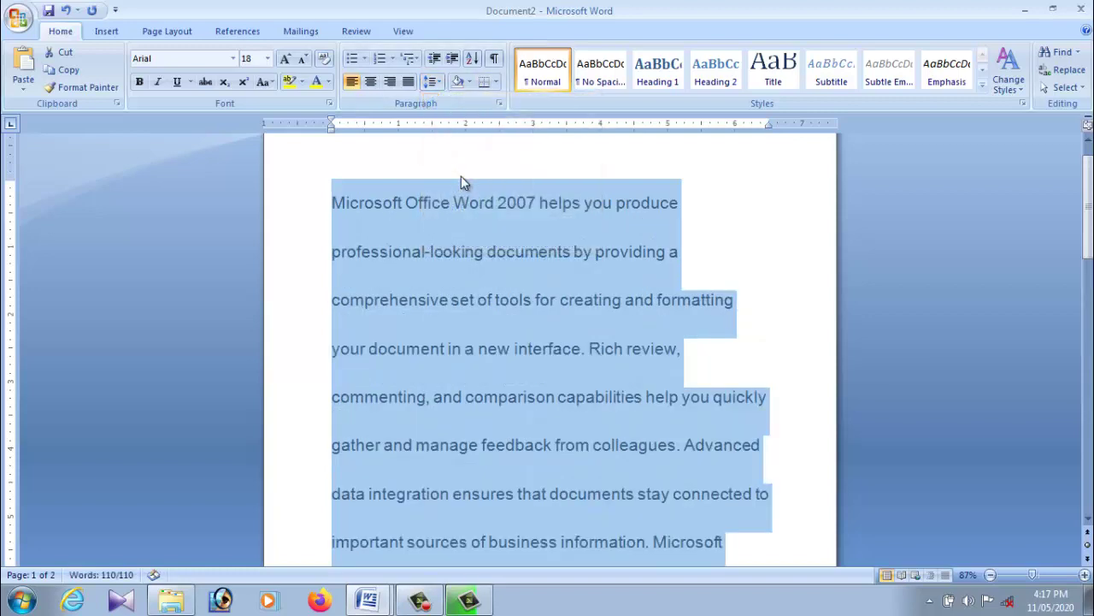
pyautogui.click(435, 81)
pyautogui.click(731, 233)
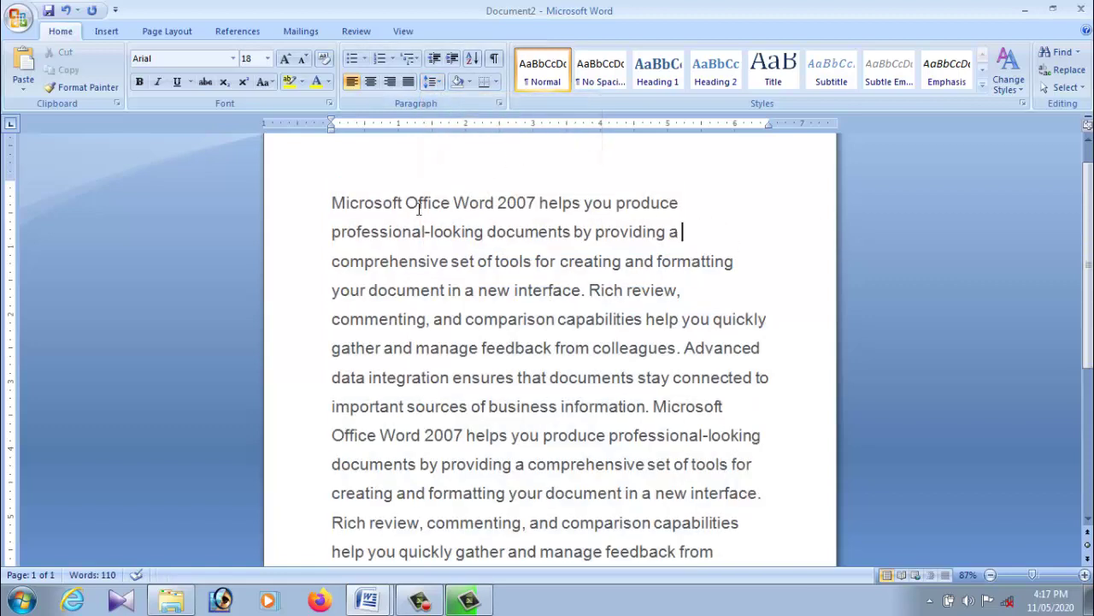
pyautogui.moveTo(333, 203); pyautogui.dragTo(689, 202)
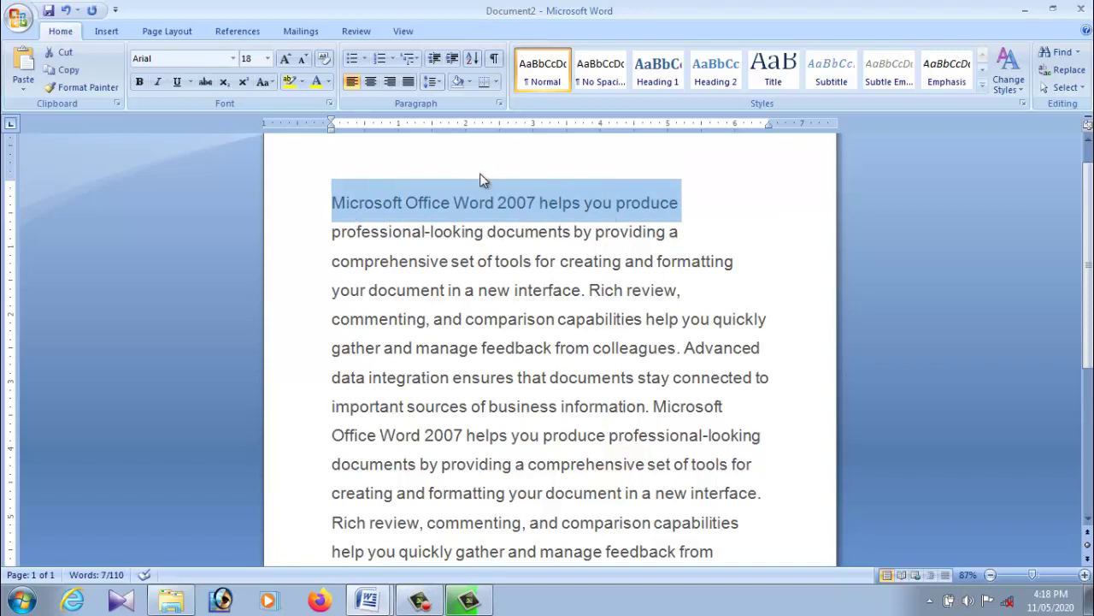
# Try centring the paragraph, then return it to left alignment.
pyautogui.click(371, 82)
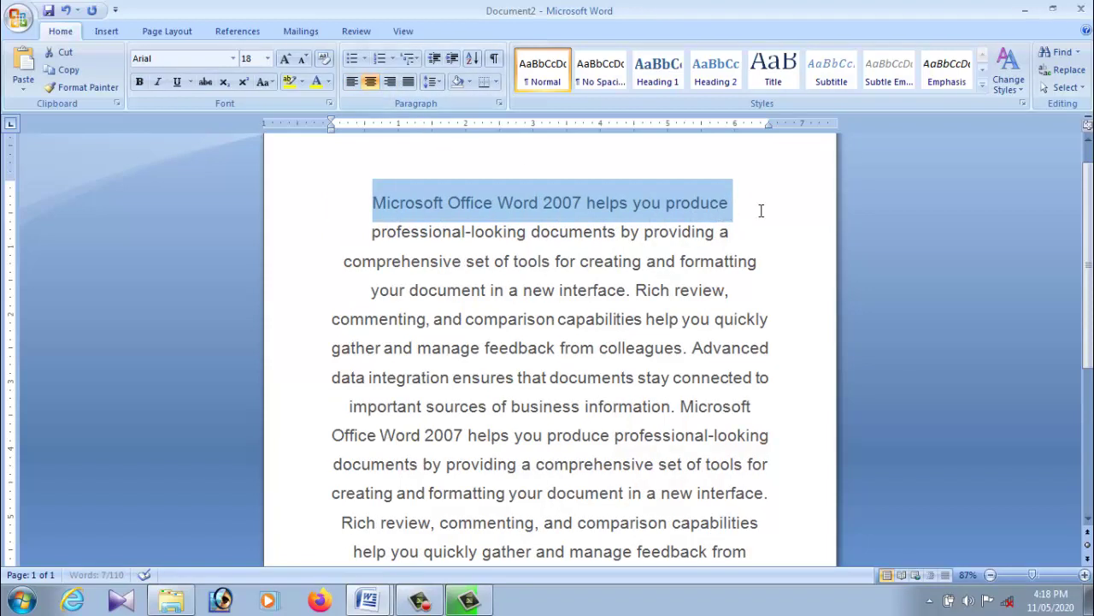
pyautogui.hotkey('ctrl', 'l')
pyautogui.press('Left')
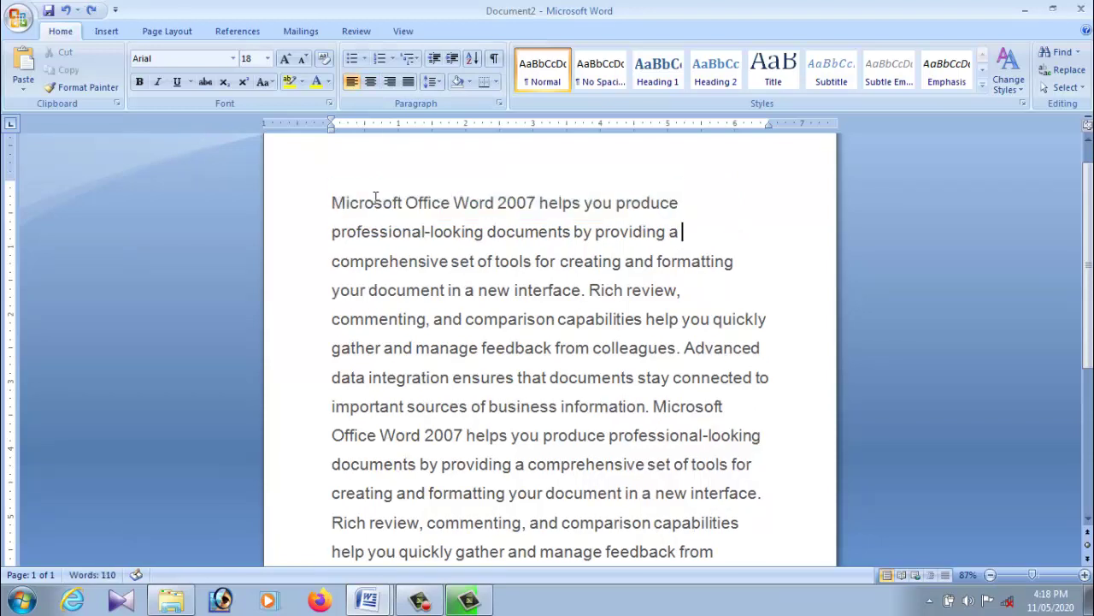
pyautogui.click(371, 82)
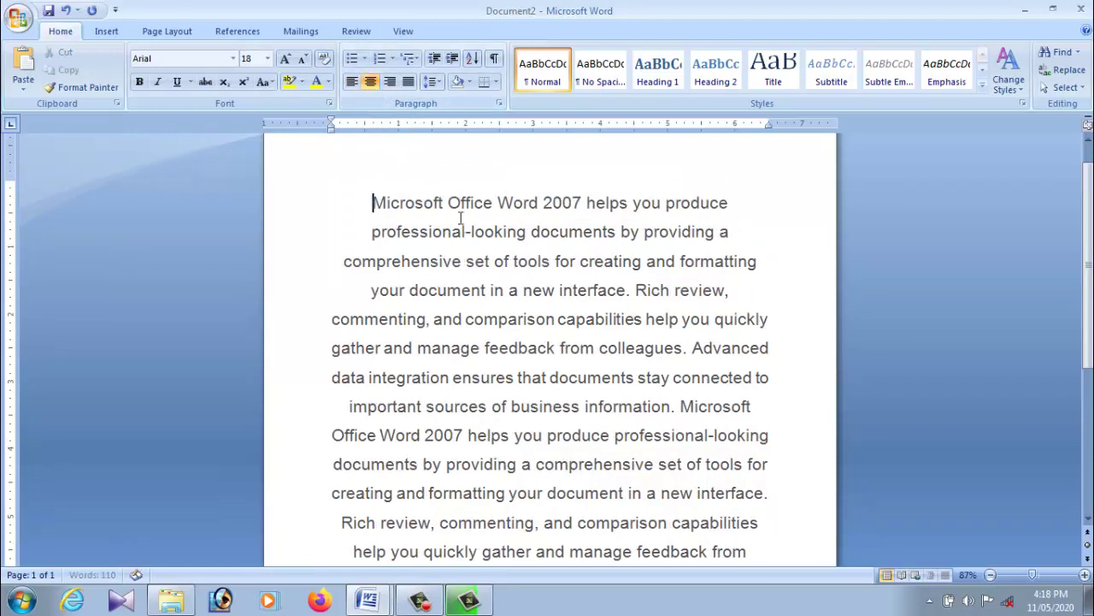
pyautogui.hotkey('ctrl', 'l')
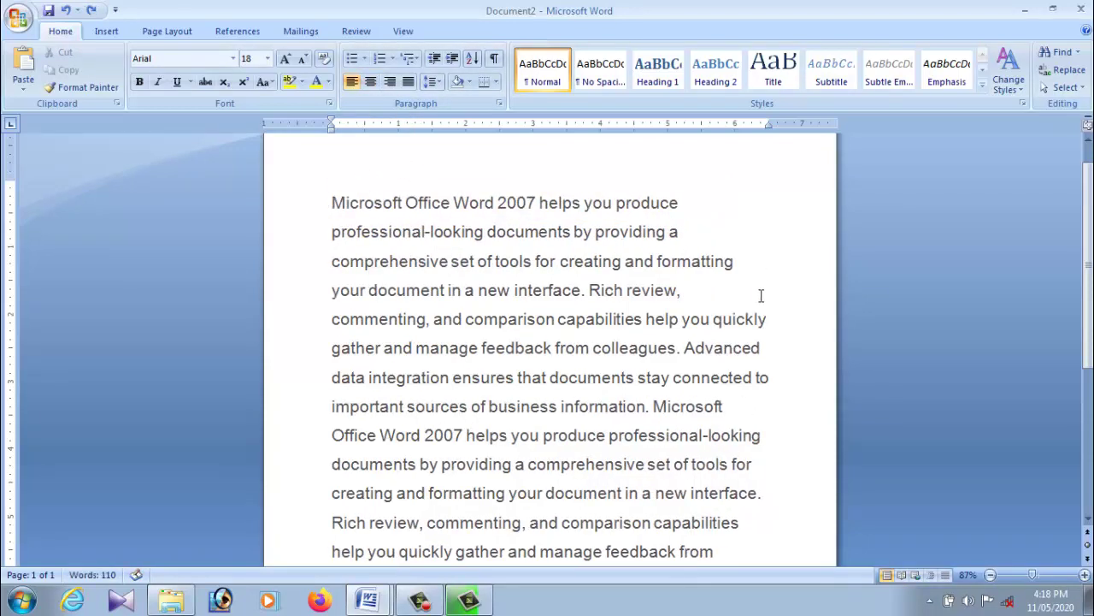
pyautogui.scroll(-2, 762, 293)
pyautogui.scroll(1, 762, 300)
pyautogui.scroll(3, 744, 325)
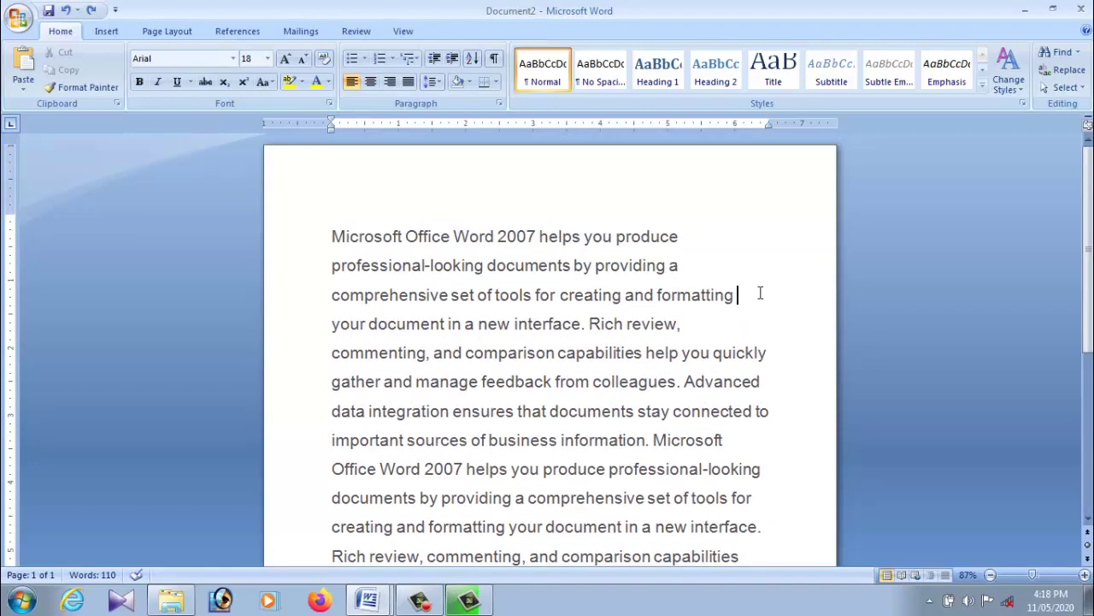
# Start new paragraphs after 'formatting' and after 'Microsoft'.
pyautogui.press('Return')
pyautogui.click(771, 441)
pyautogui.press('Return')
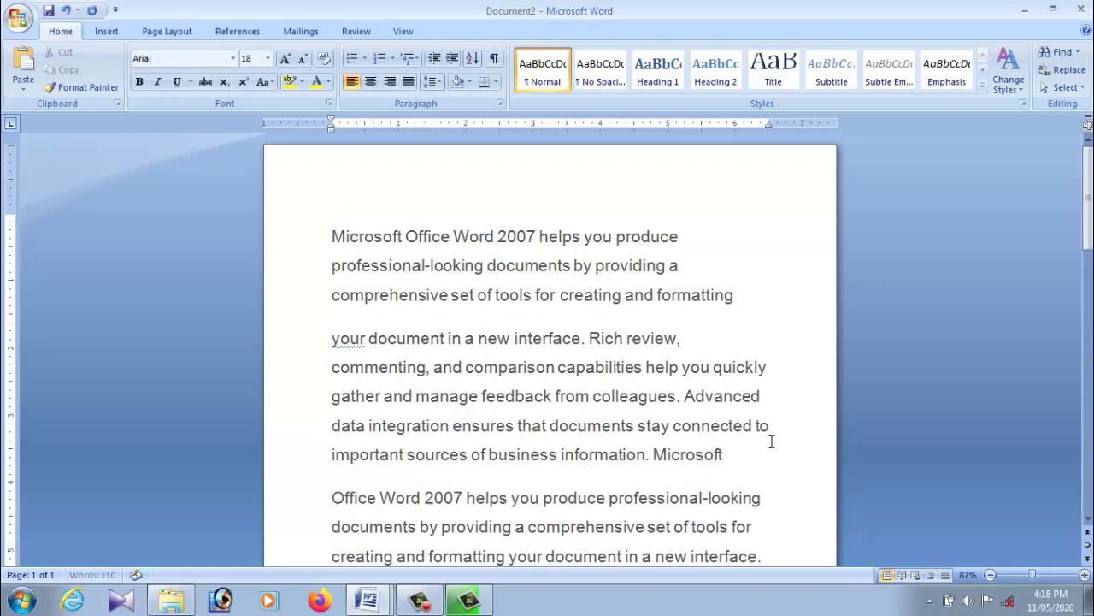
pyautogui.scroll(-2, 772, 419)
pyautogui.scroll(2, 434, 252)
# Centre the first paragraph and break it after 'produce', leaving it centred.
pyautogui.click(328, 240)
pyautogui.click(370, 81)
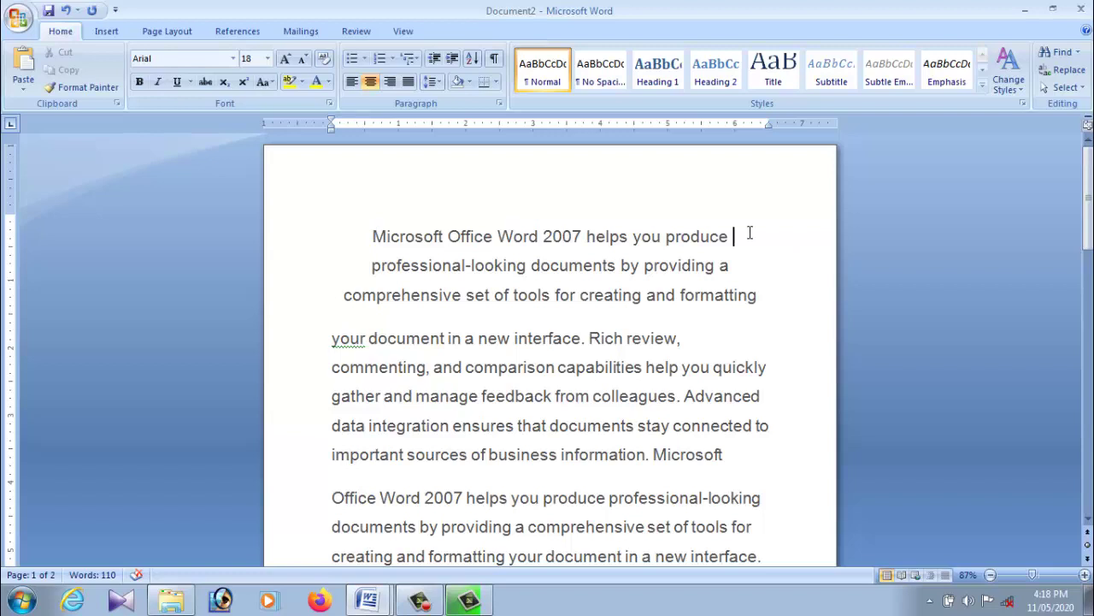
pyautogui.press('Return')
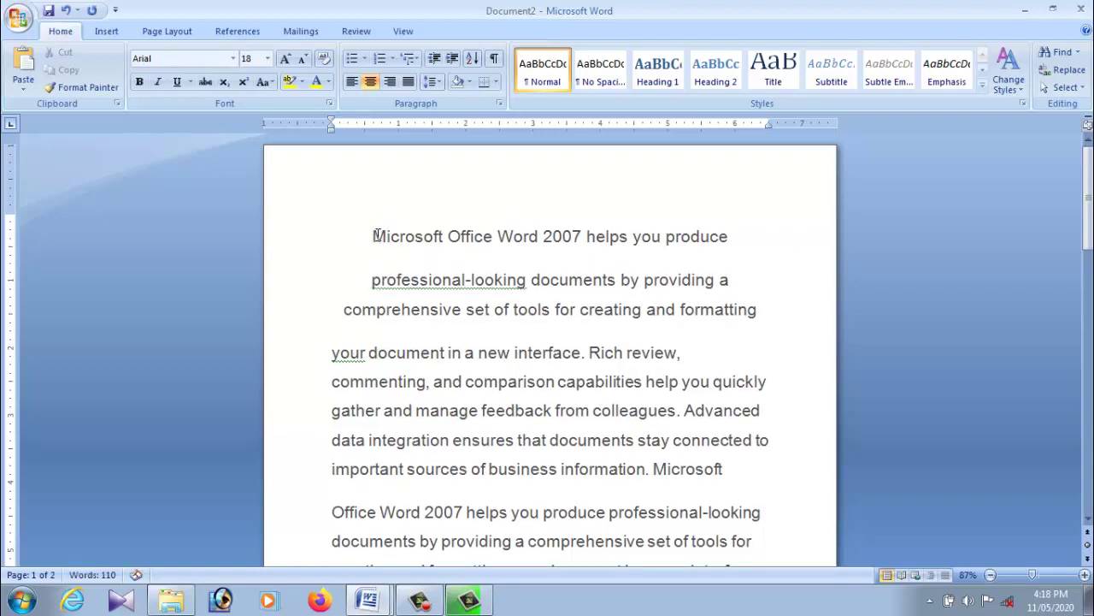
pyautogui.click(352, 81)
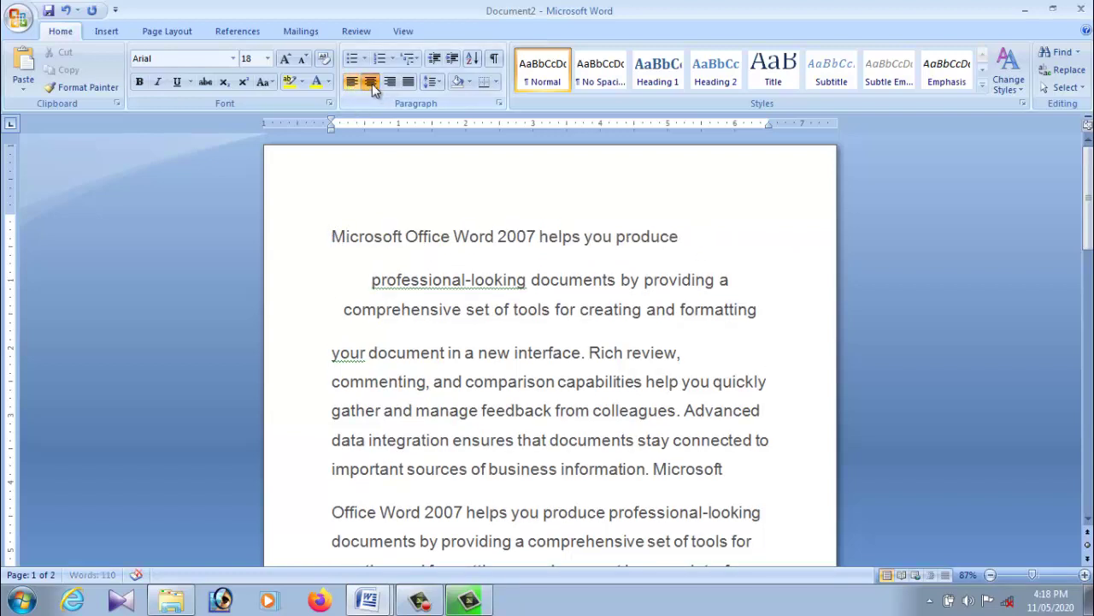
pyautogui.click(372, 84)
pyautogui.click(370, 83)
pyautogui.click(369, 82)
# Centre the first line and give it yellow background shading.
pyautogui.click(371, 83)
pyautogui.click(370, 82)
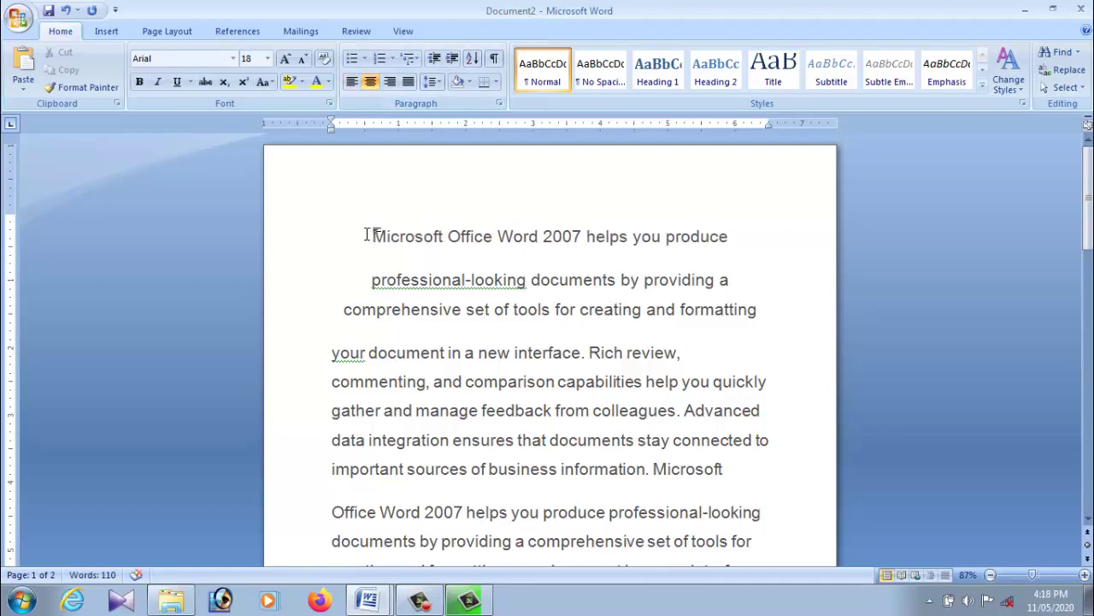
pyautogui.moveTo(367, 234); pyautogui.dragTo(723, 240)
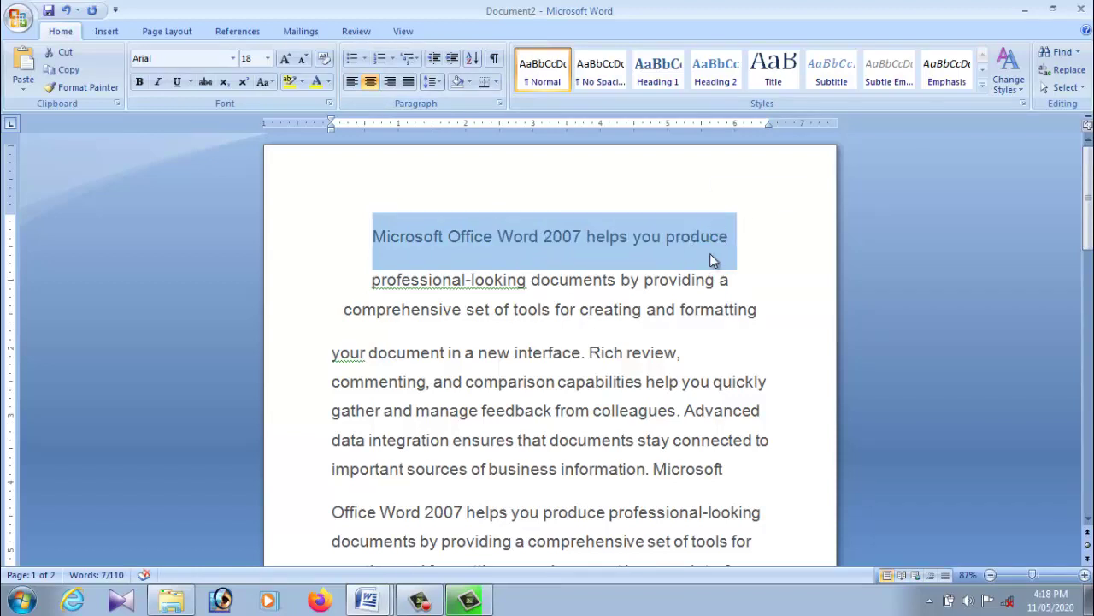
pyautogui.click(468, 83)
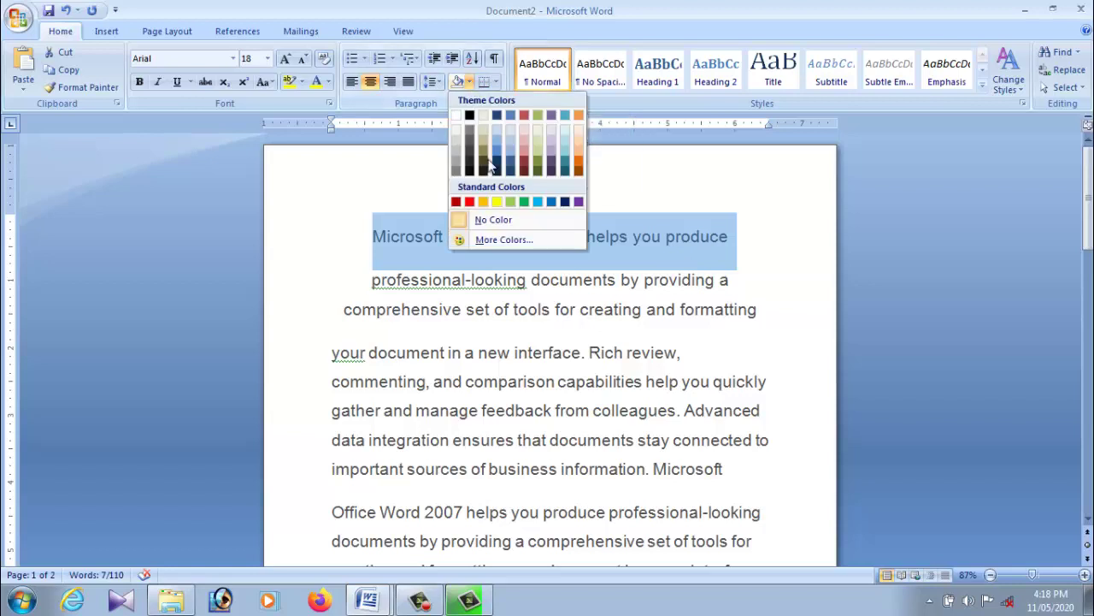
pyautogui.click(495, 201)
pyautogui.click(751, 250)
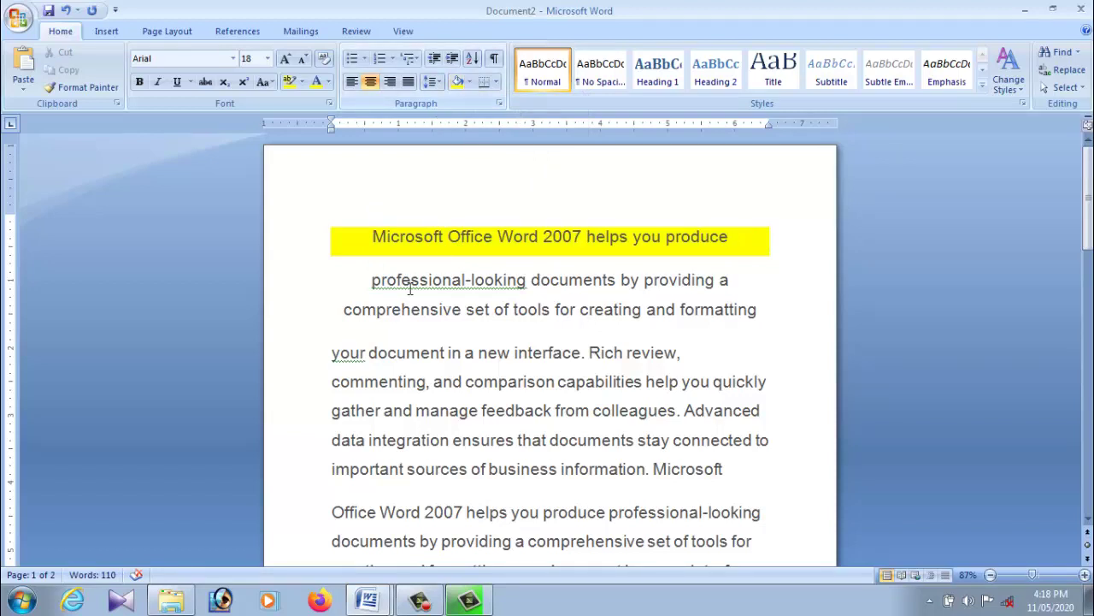
# Shade the word 'professional-looking' yellow, then reselect the first line.
pyautogui.moveTo(369, 282); pyautogui.dragTo(525, 282)
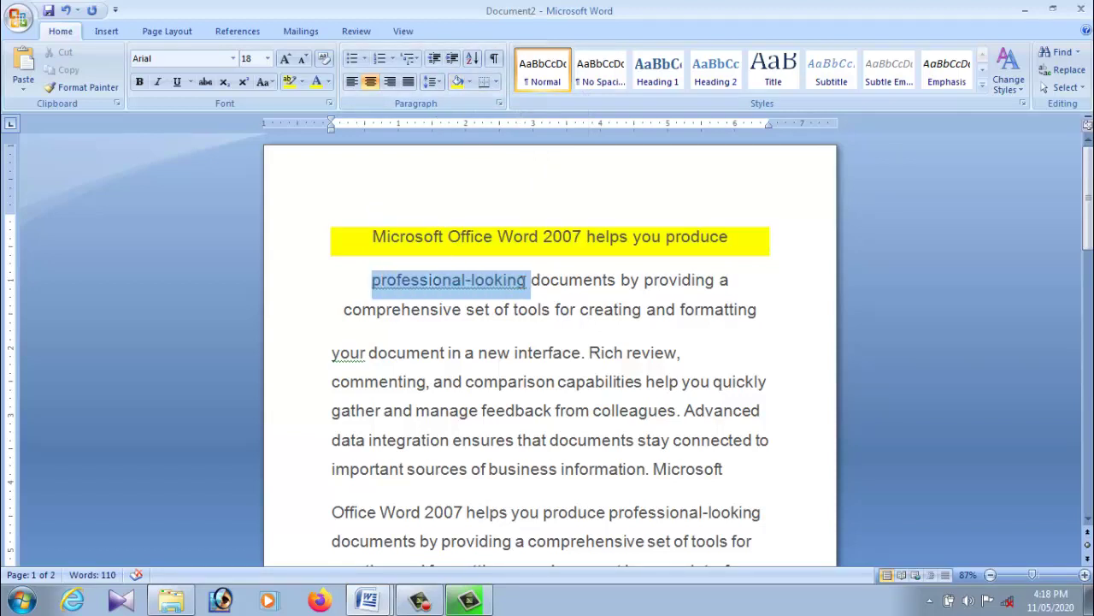
pyautogui.click(470, 82)
pyautogui.click(501, 203)
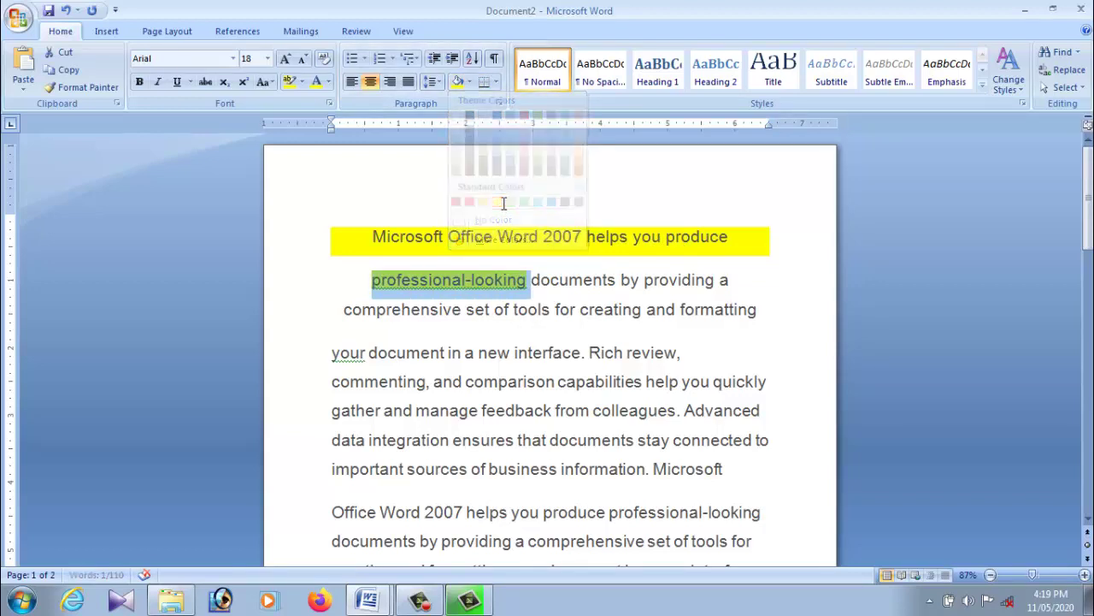
pyautogui.click(584, 237)
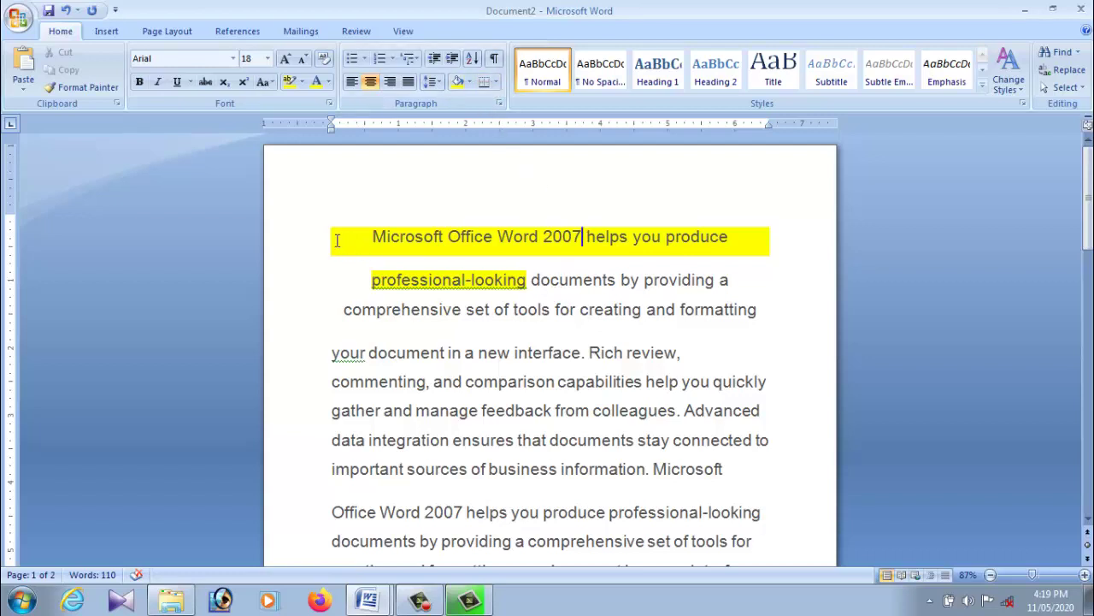
pyautogui.moveTo(337, 240); pyautogui.dragTo(759, 242)
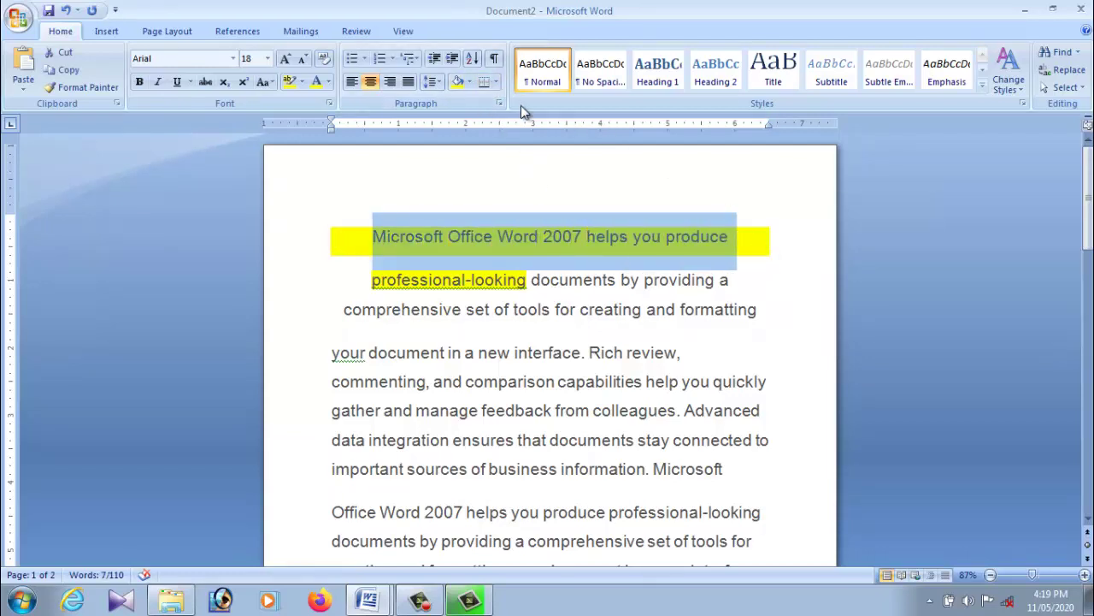
# Apply All Borders to the heading and briefly view the Borders and Shading dialog.
pyautogui.click(496, 82)
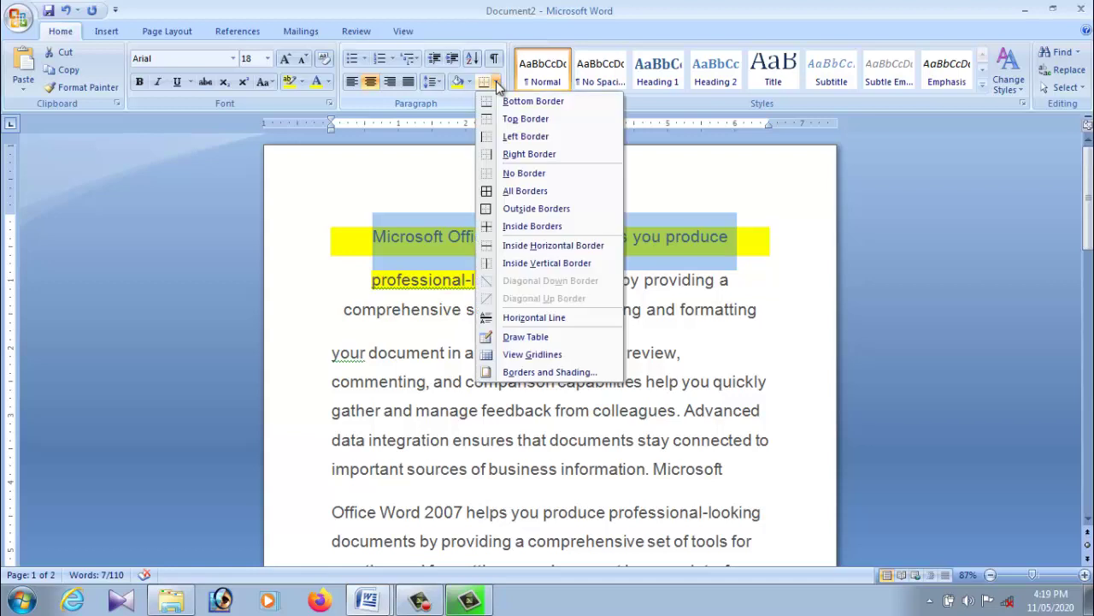
pyautogui.click(521, 190)
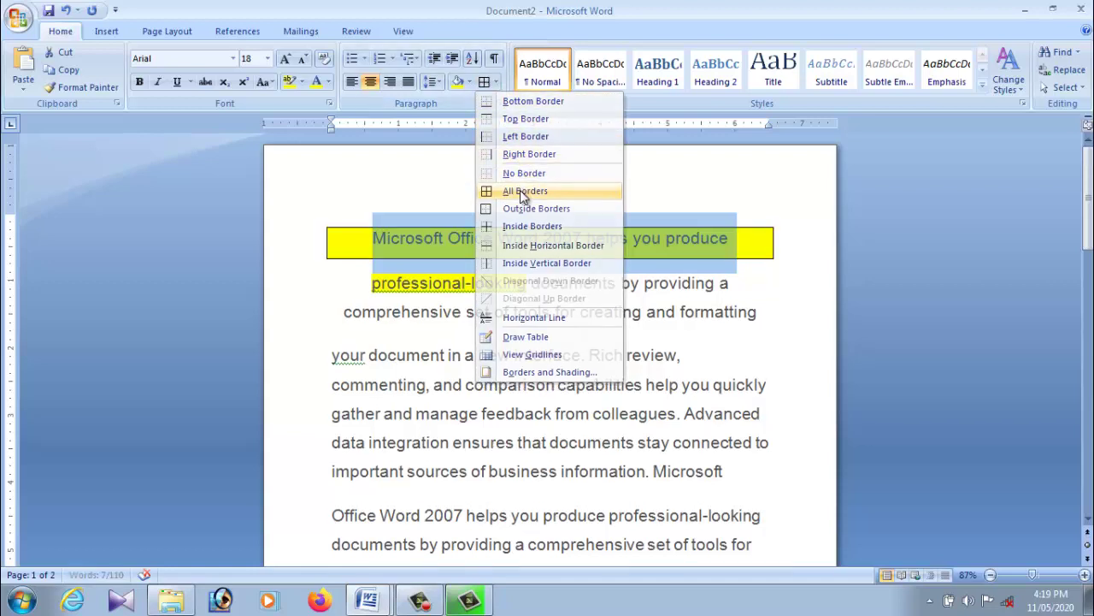
pyautogui.click(788, 277)
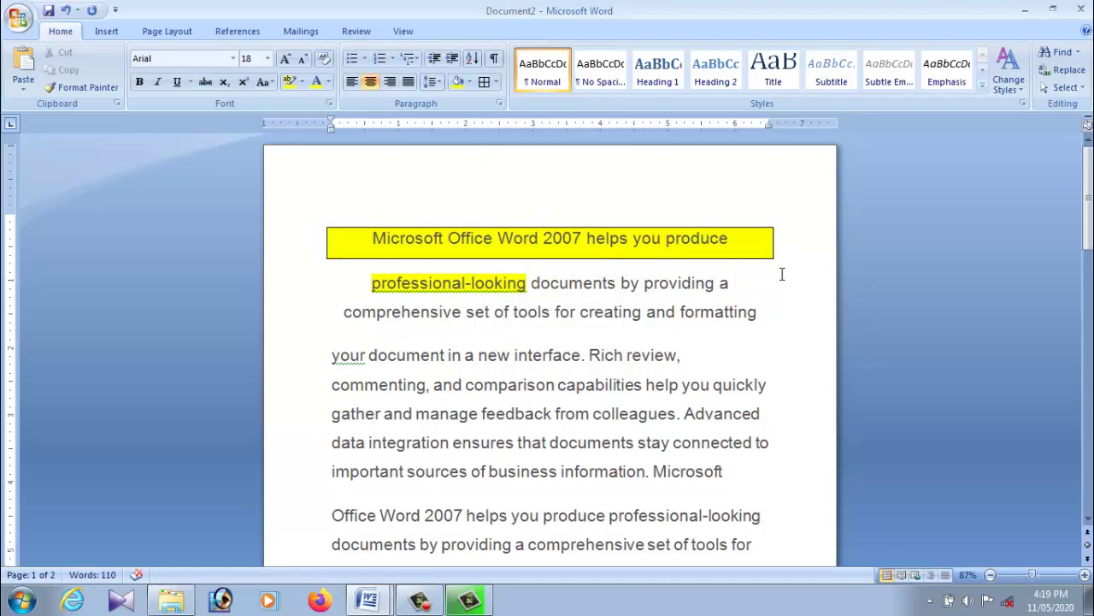
pyautogui.click(337, 239)
pyautogui.moveTo(337, 240); pyautogui.dragTo(786, 244)
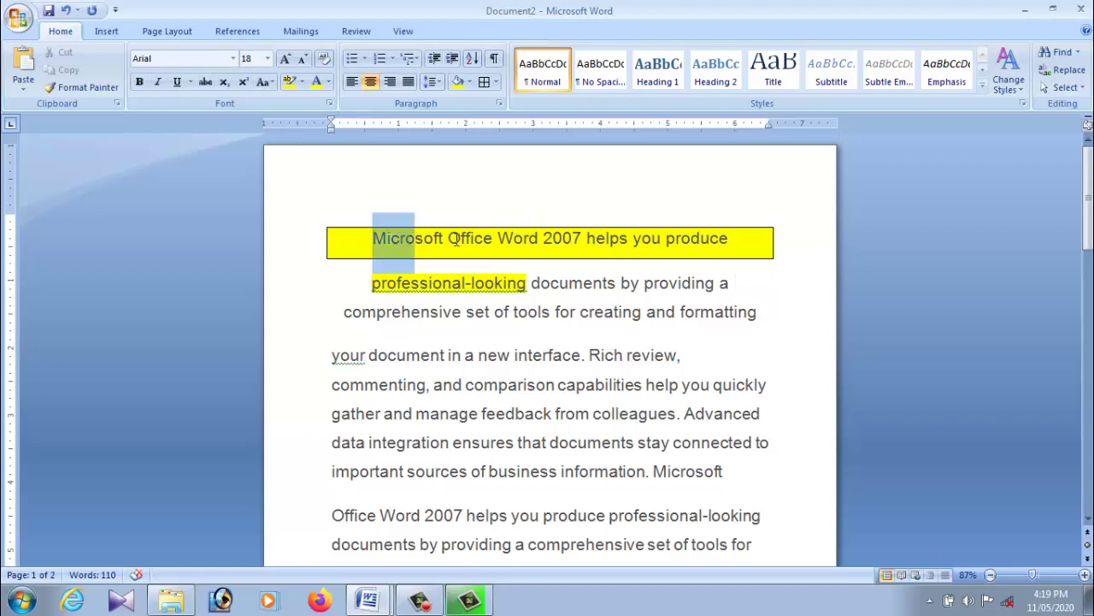
pyautogui.click(496, 82)
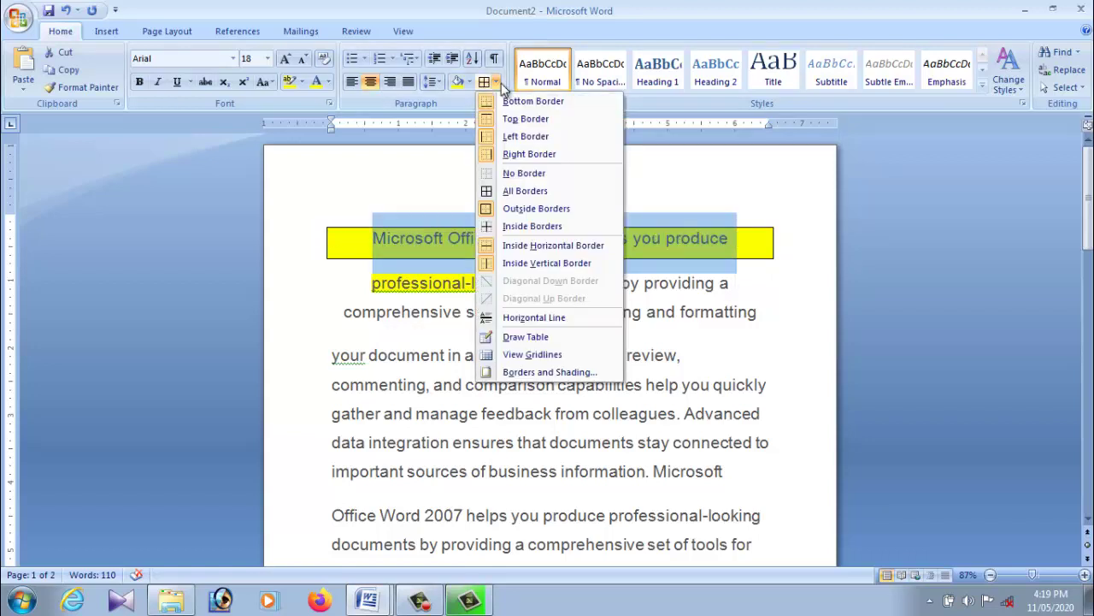
pyautogui.click(550, 372)
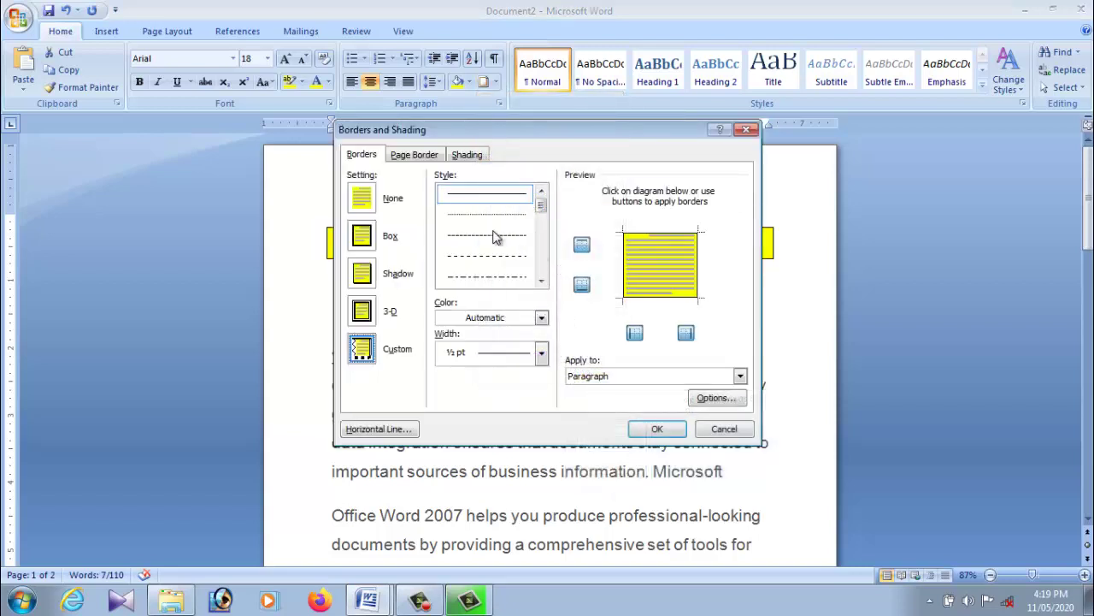
pyautogui.click(747, 130)
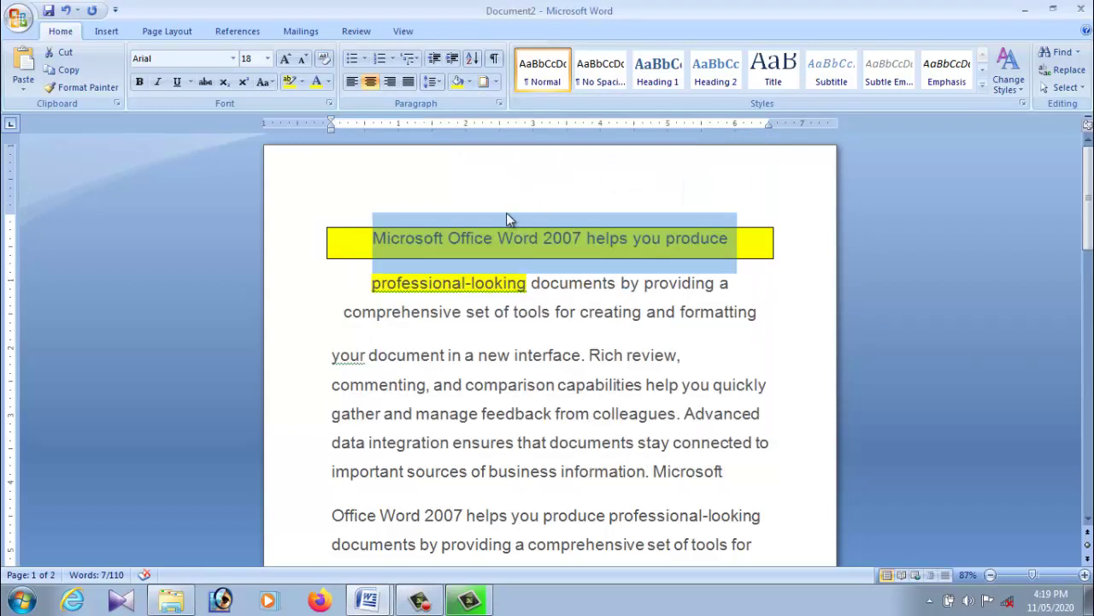
# Try Outside Borders and All Borders, then replace the heading with a Horizontal Line.
pyautogui.click(495, 82)
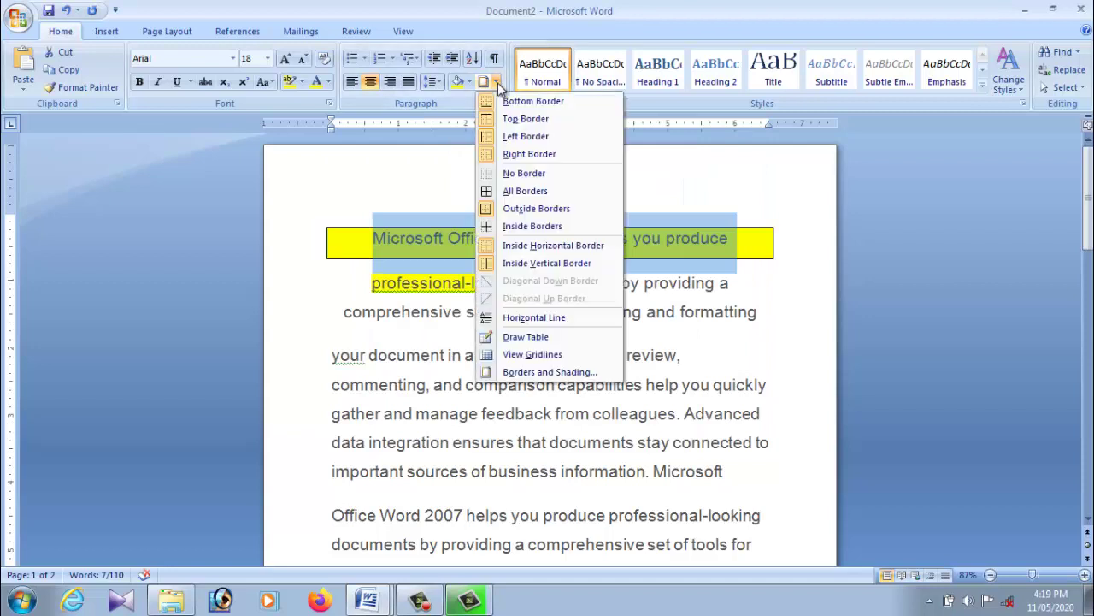
pyautogui.click(536, 209)
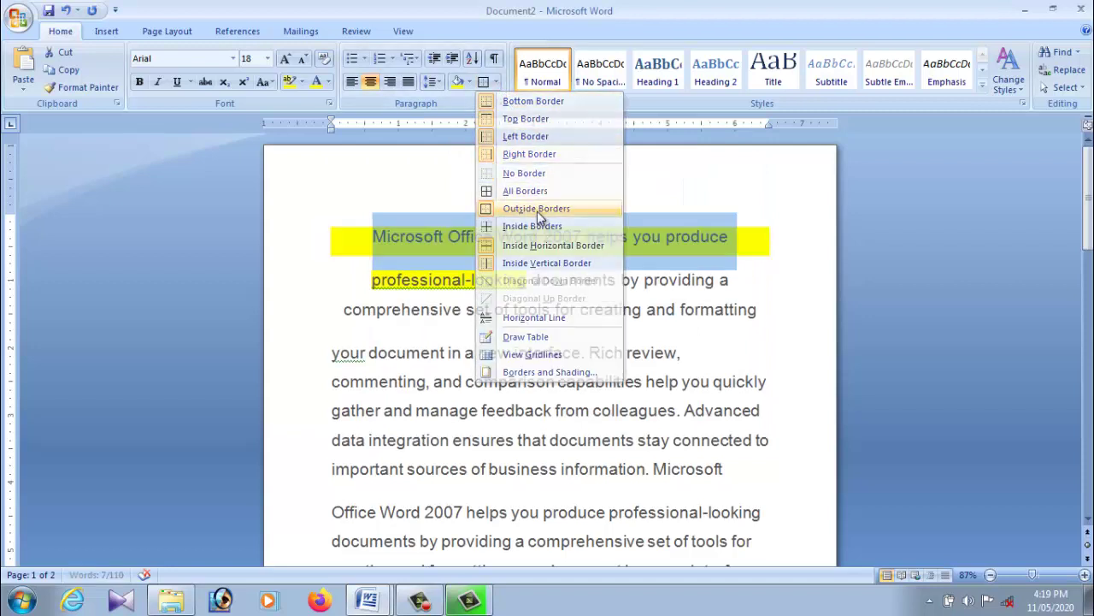
pyautogui.click(496, 82)
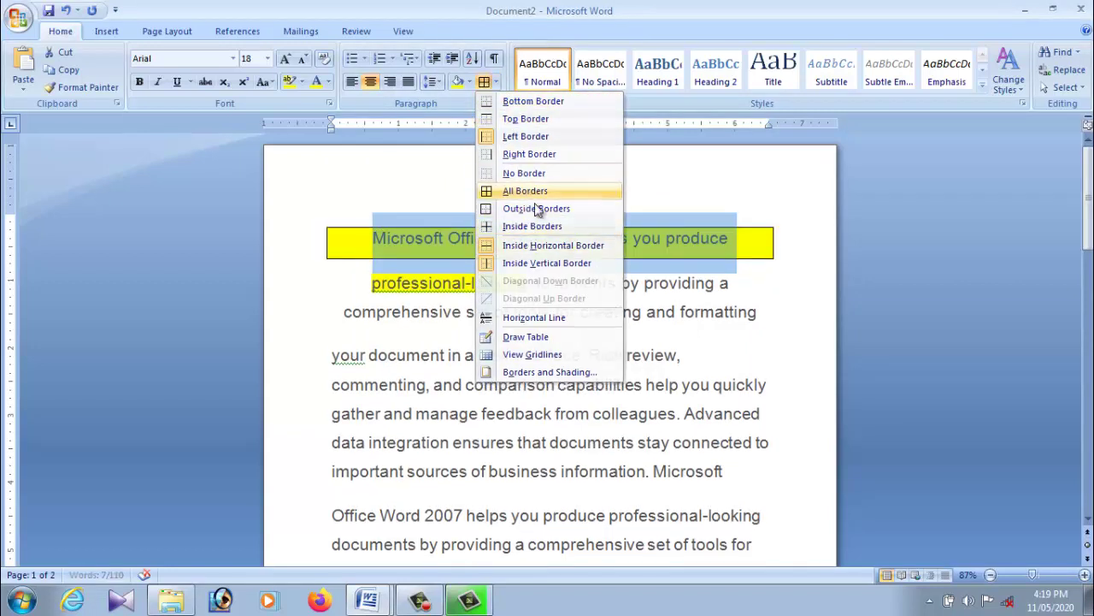
pyautogui.click(535, 191)
pyautogui.click(495, 82)
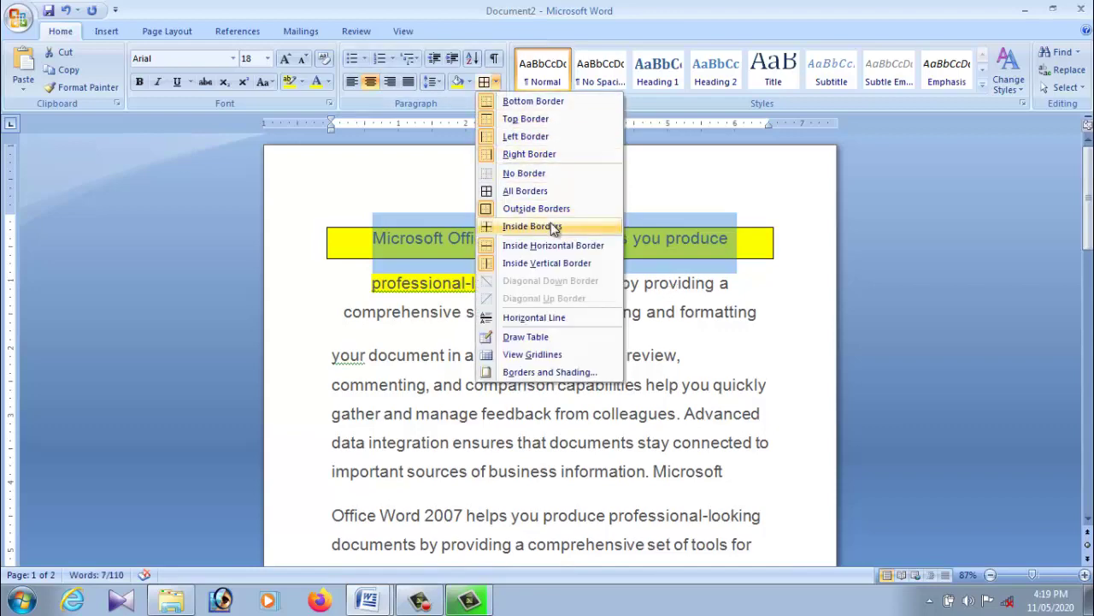
pyautogui.click(554, 318)
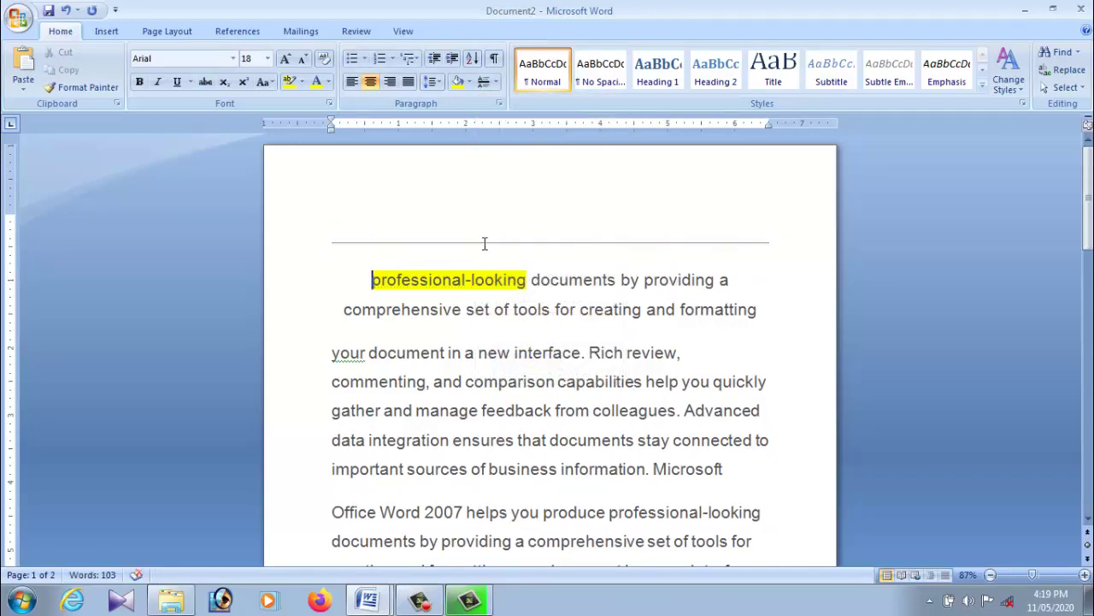
# Undo the inserted horizontal line to restore the heading text.
pyautogui.click(487, 243)
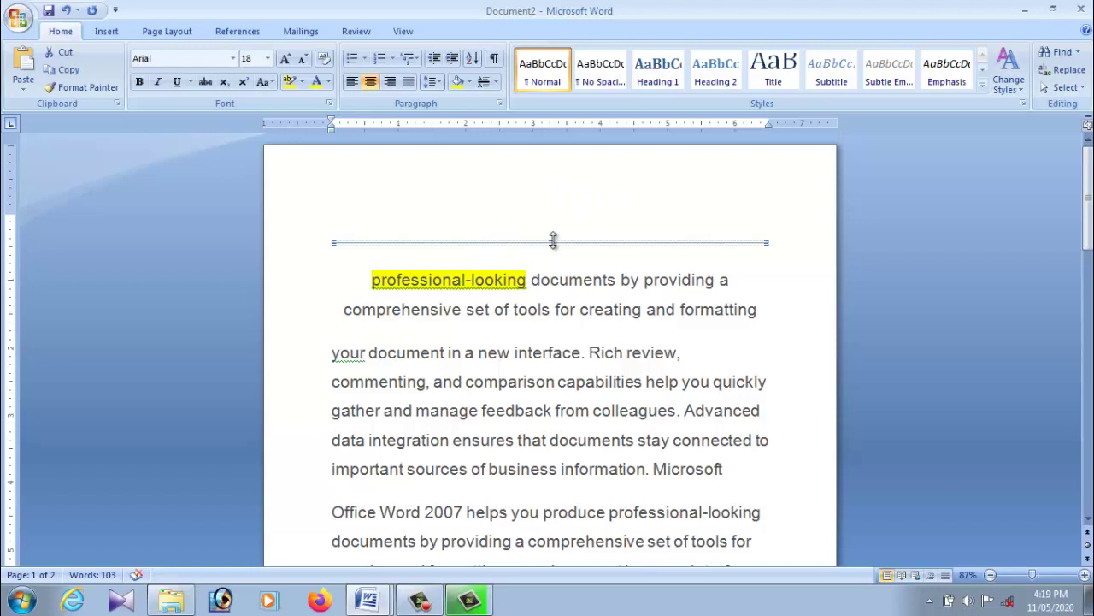
pyautogui.moveTo(552, 242); pyautogui.dragTo(553, 181)
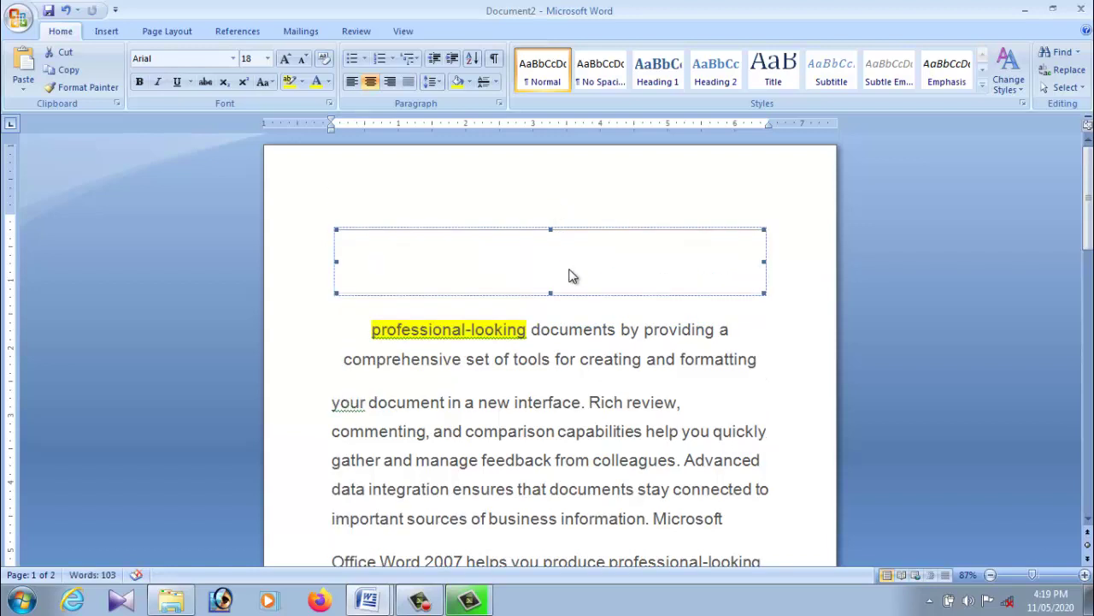
pyautogui.hotkey('ctrl', 'z')
pyautogui.hotkey('ctrl', 'z')
# Give the heading line All Borders and light orange shading instead of yellow.
pyautogui.click(627, 238)
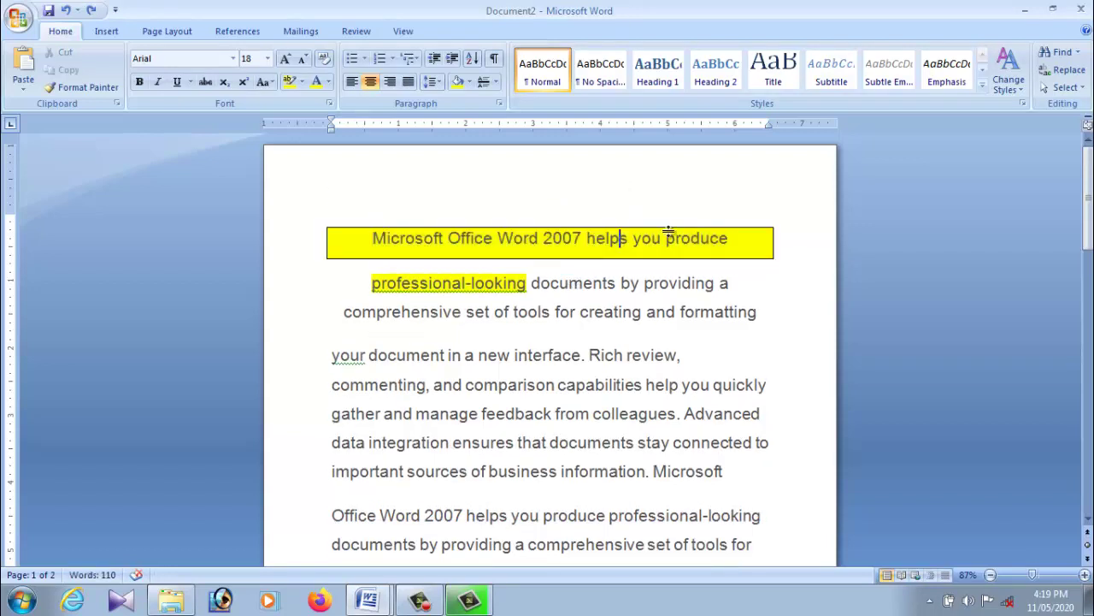
pyautogui.moveTo(732, 238); pyautogui.dragTo(372, 238)
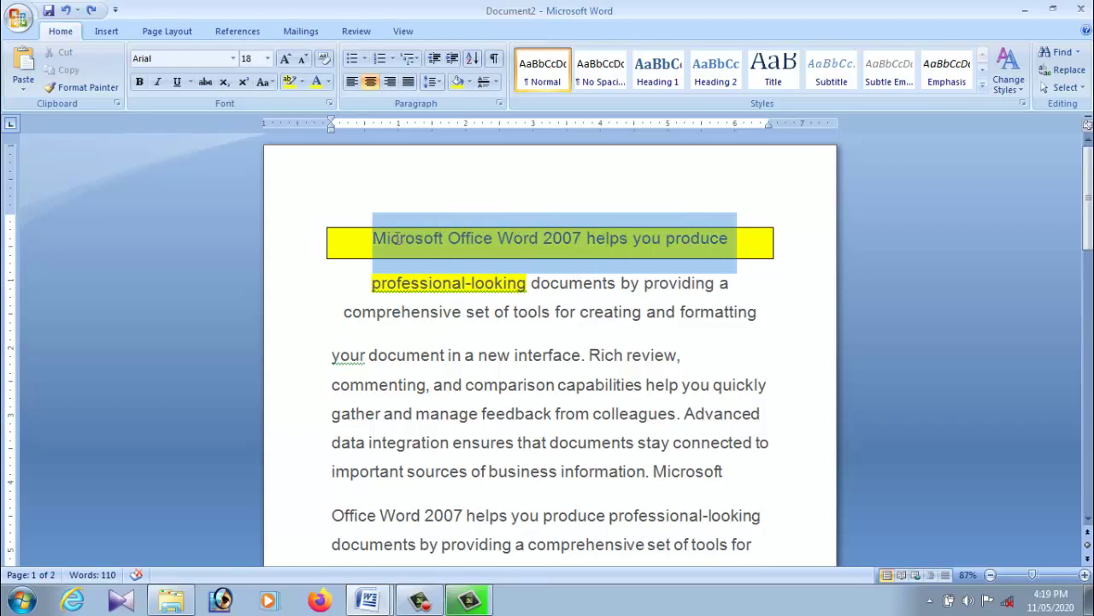
pyautogui.click(496, 85)
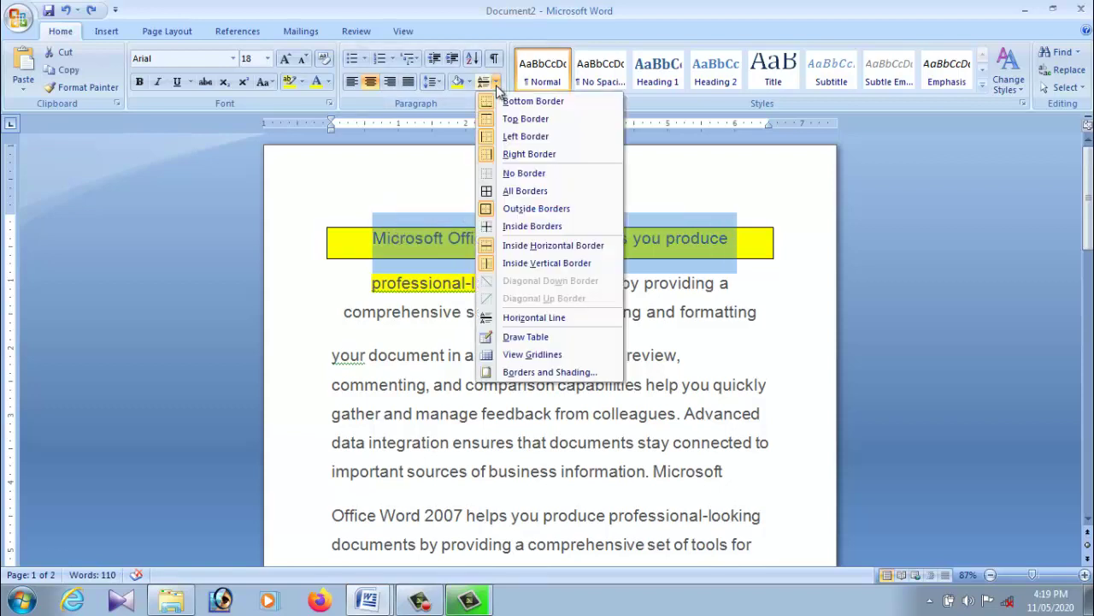
pyautogui.click(531, 193)
pyautogui.click(561, 240)
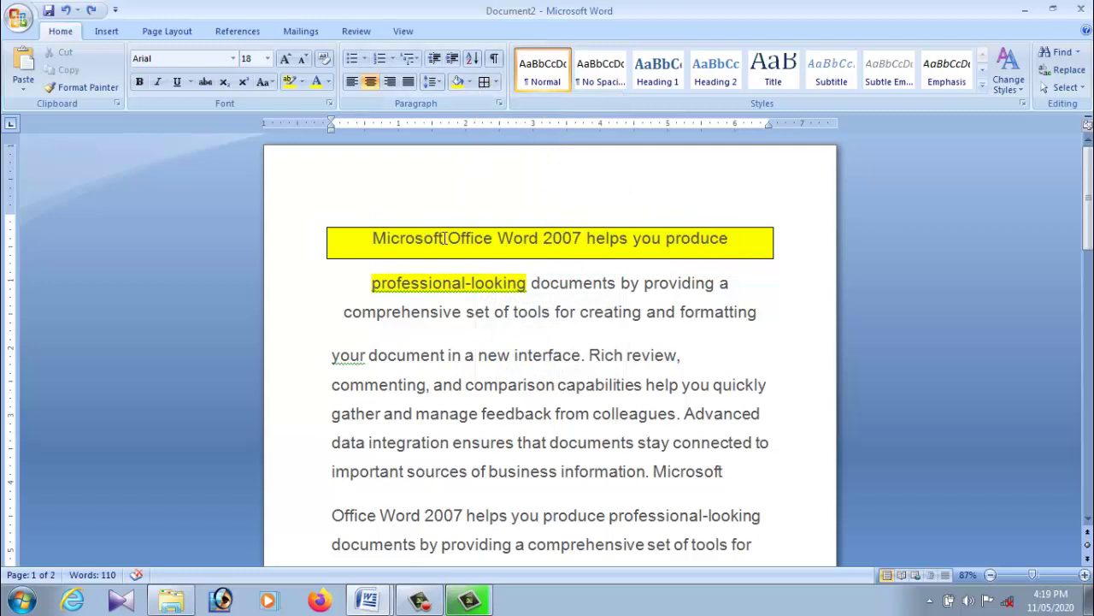
pyautogui.click(470, 82)
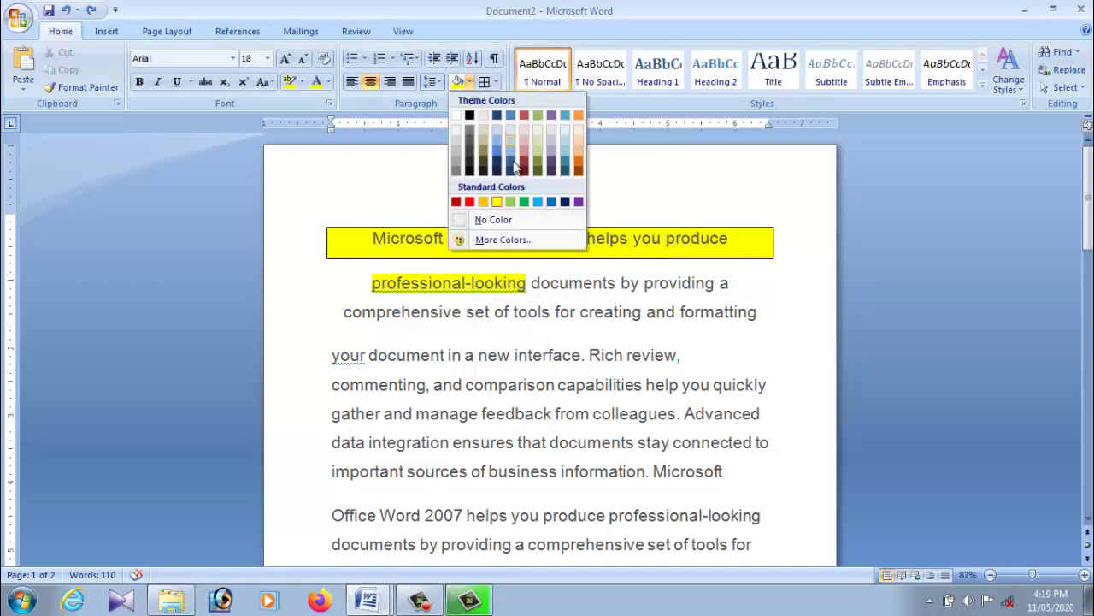
pyautogui.click(580, 152)
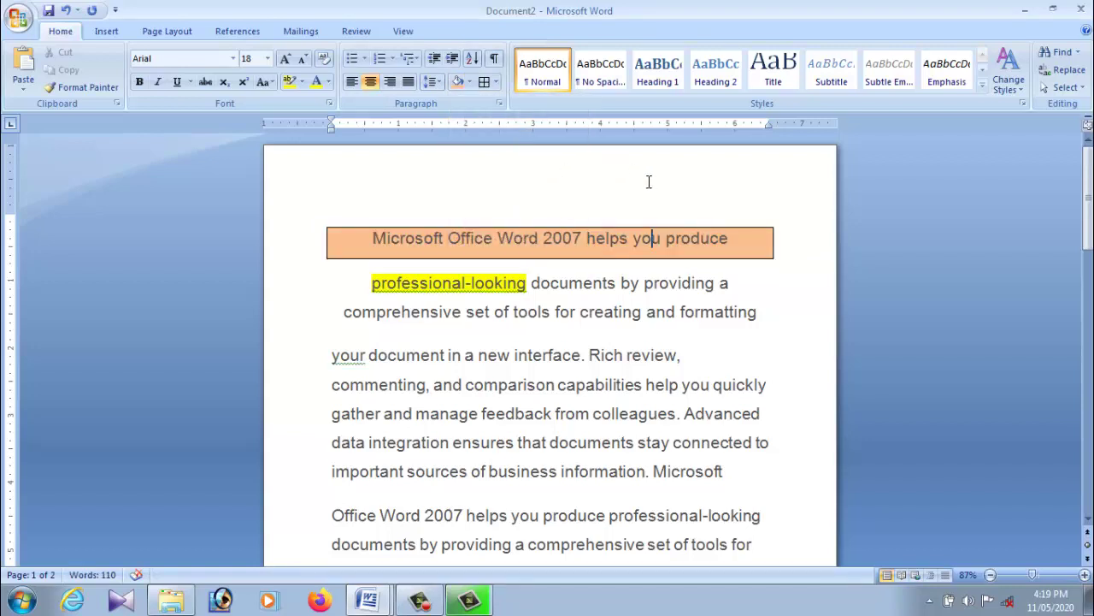
# Remove the heading's box border and give it only a bottom border.
pyautogui.click(496, 82)
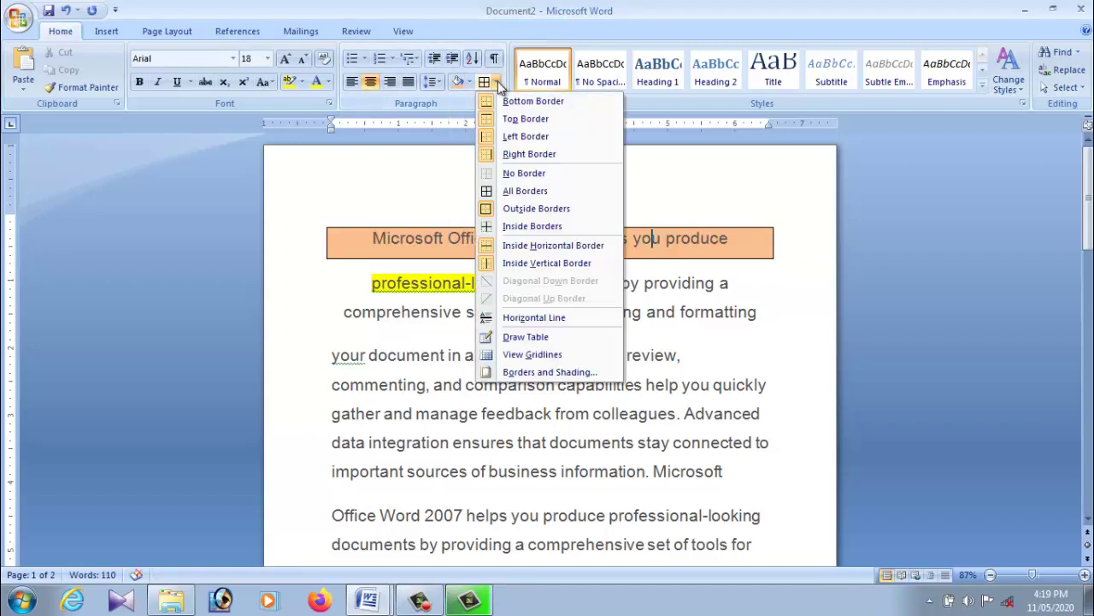
pyautogui.click(519, 173)
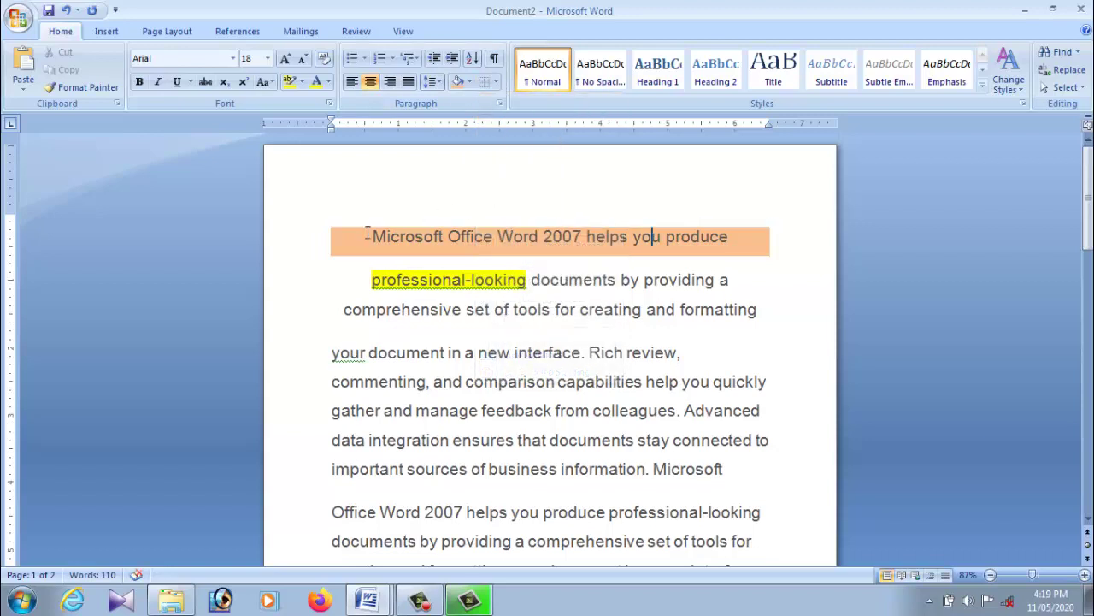
pyautogui.moveTo(368, 232); pyautogui.dragTo(737, 236)
pyautogui.click(496, 82)
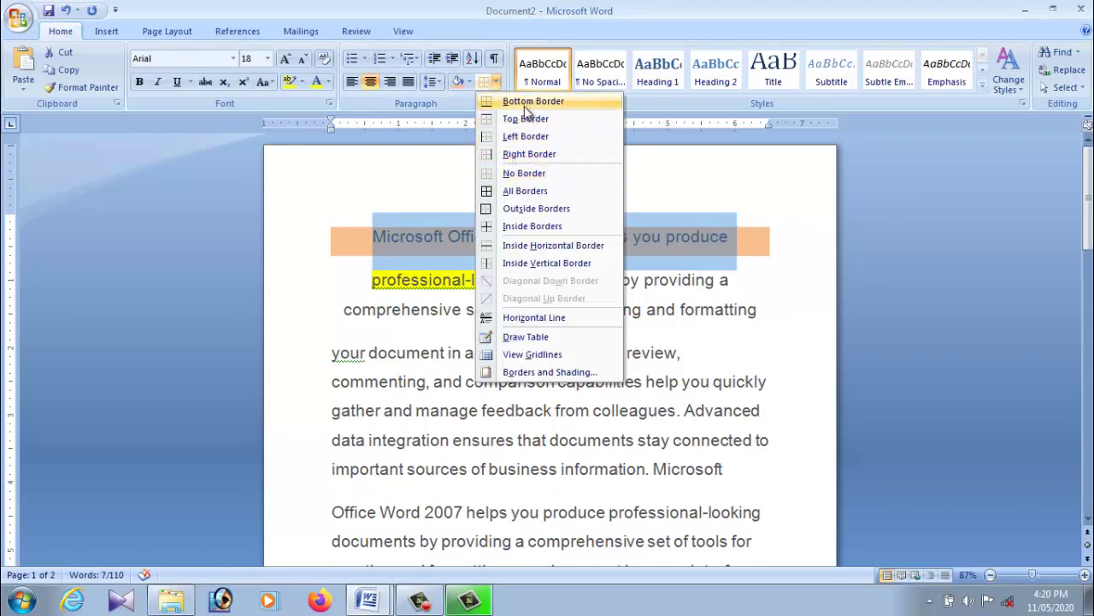
pyautogui.click(525, 103)
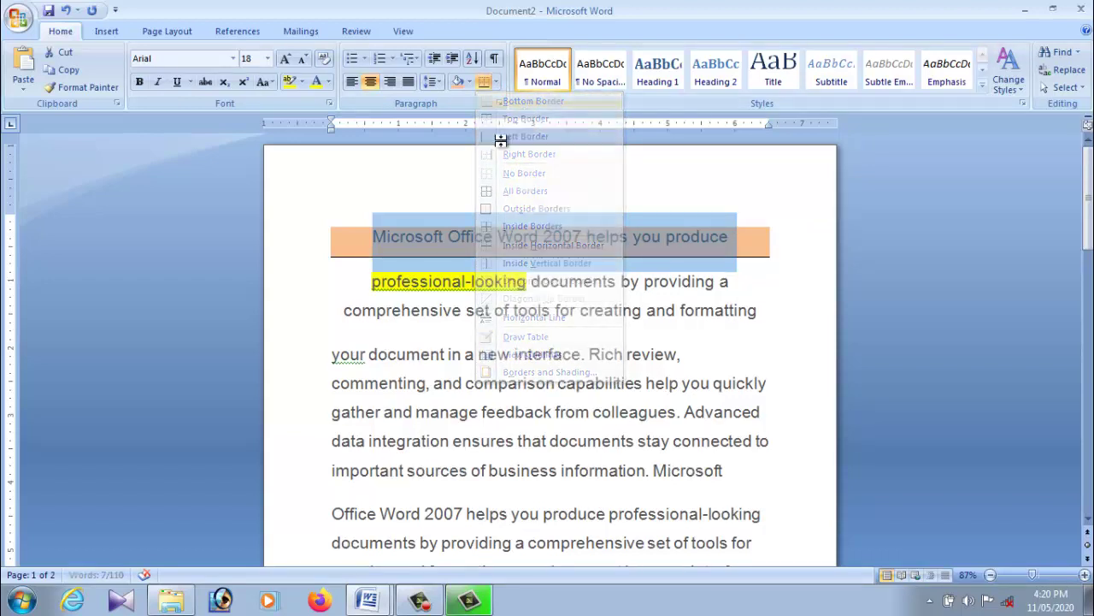
pyautogui.click(475, 237)
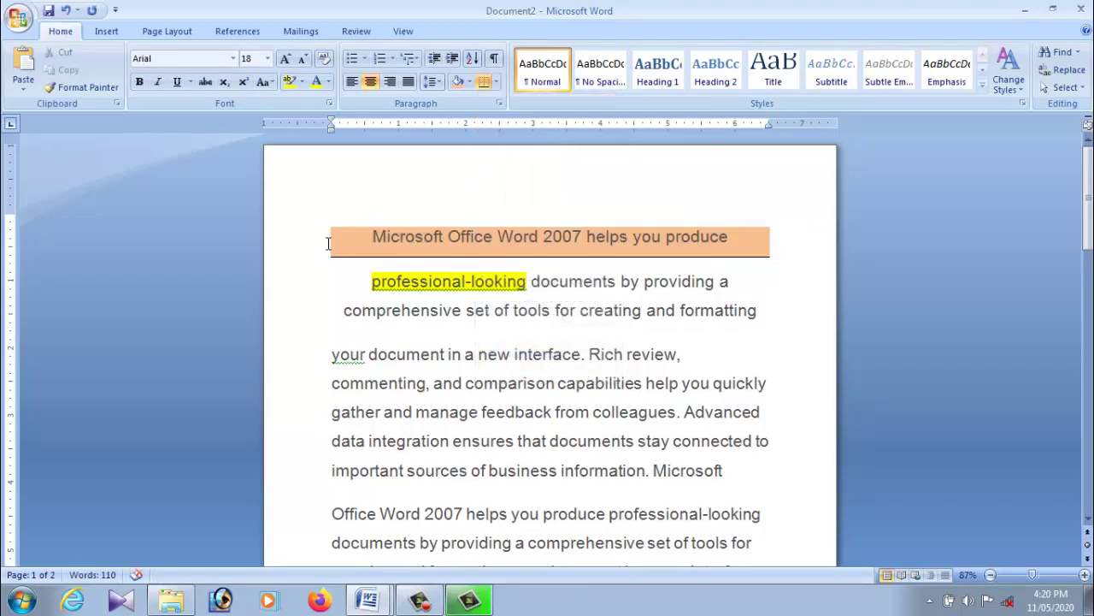
# Add left and right borders to the orange shaded heading.
pyautogui.moveTo(357, 251); pyautogui.dragTo(734, 238)
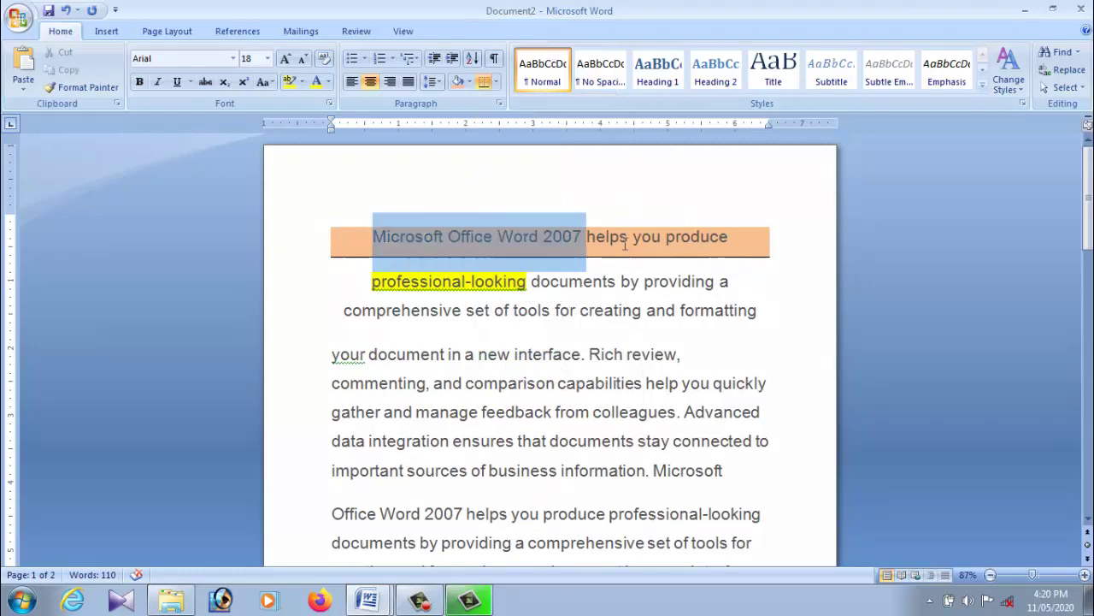
pyautogui.click(496, 82)
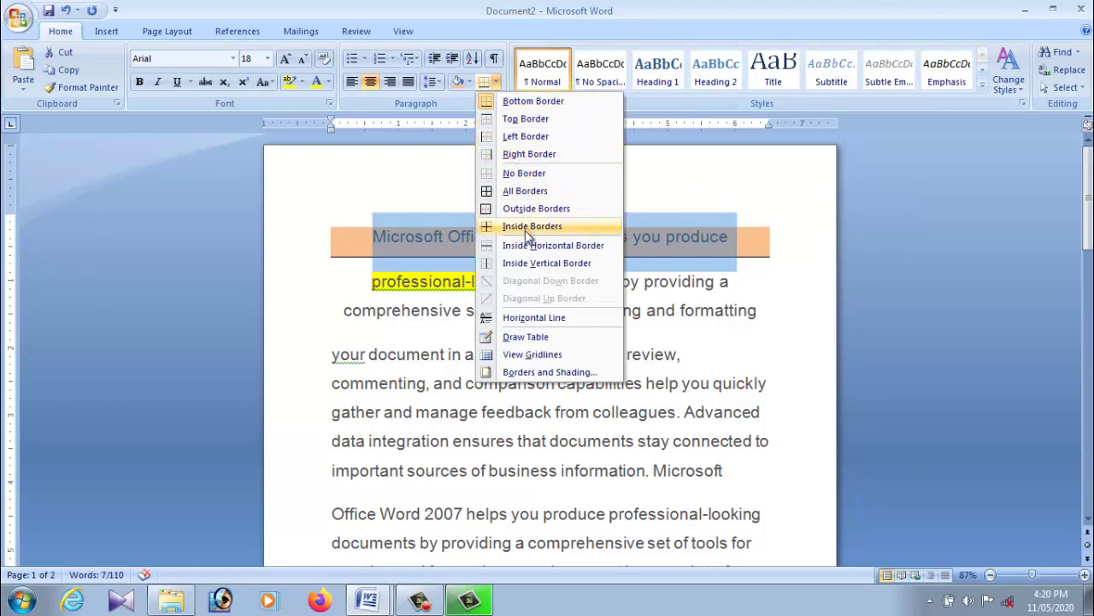
pyautogui.click(525, 137)
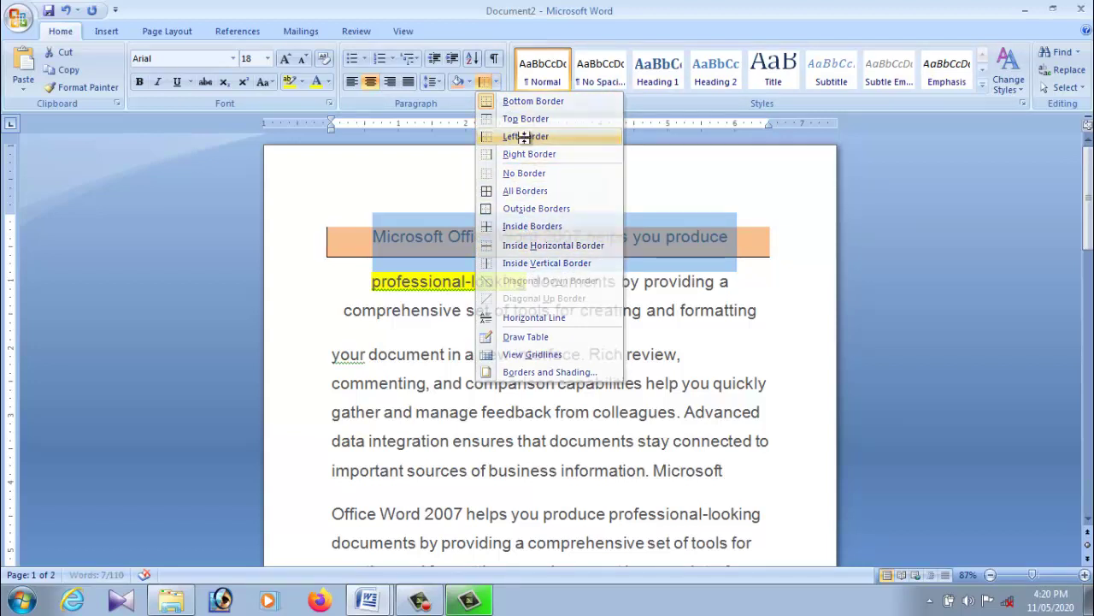
pyautogui.click(496, 81)
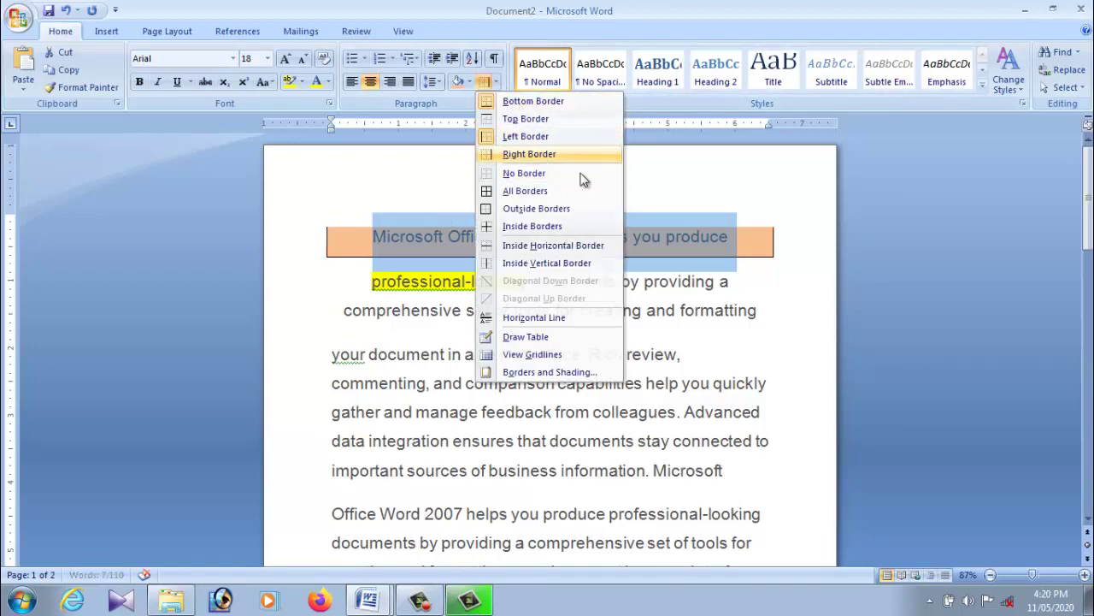
pyautogui.click(529, 154)
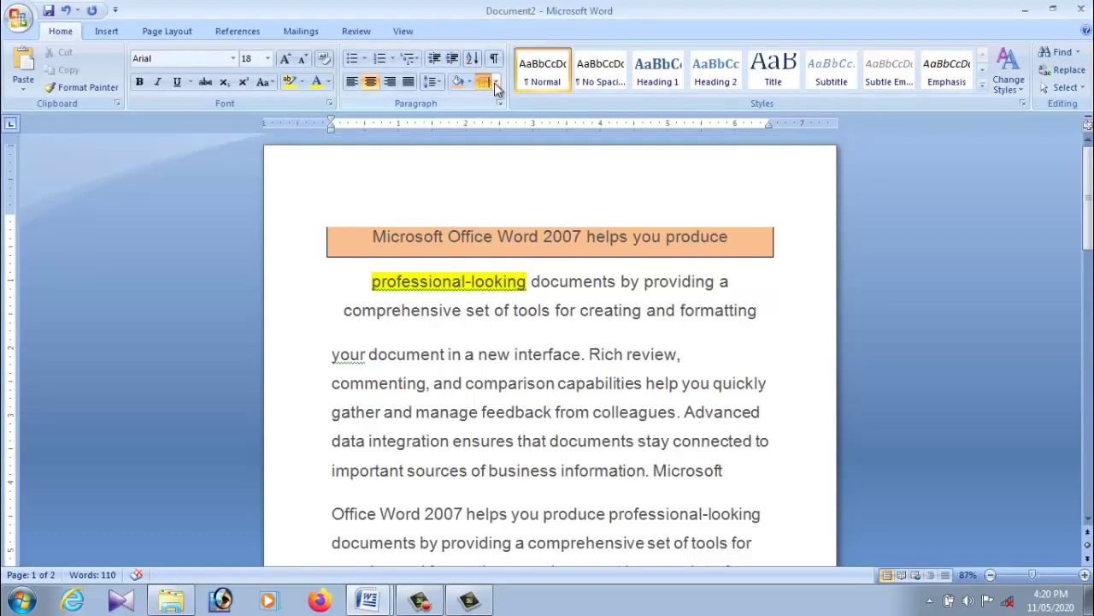
pyautogui.click(377, 238)
pyautogui.moveTo(377, 238); pyautogui.dragTo(806, 234)
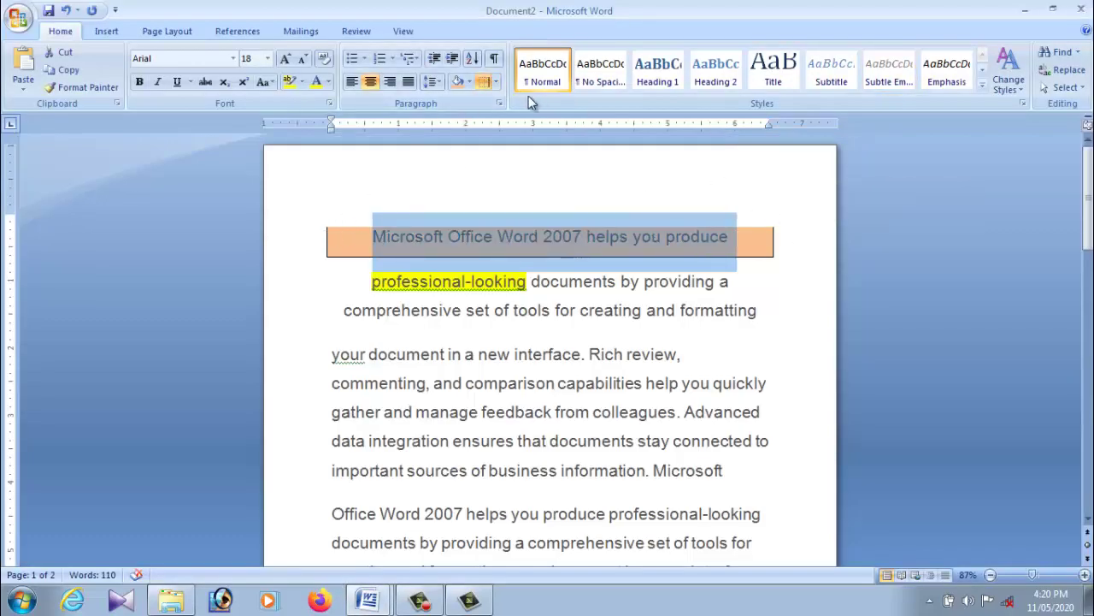
pyautogui.click(492, 82)
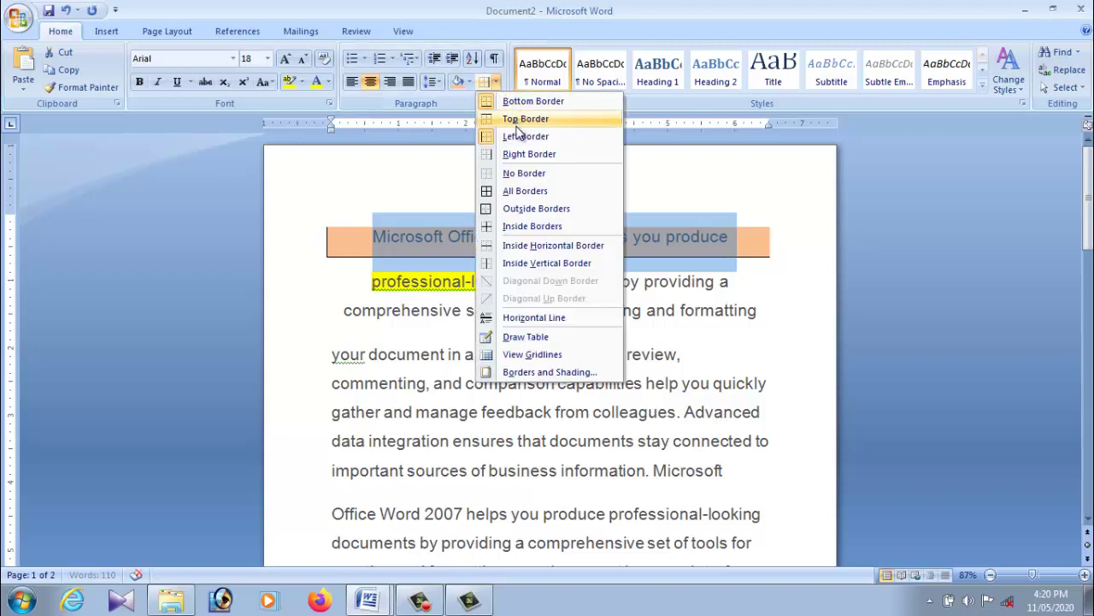
pyautogui.click(524, 119)
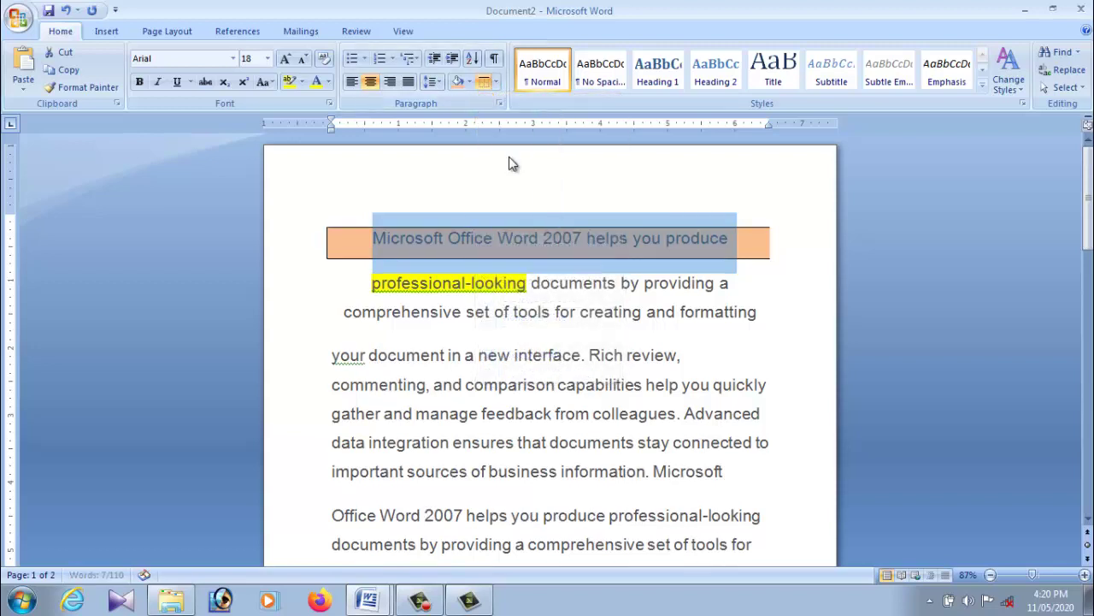
pyautogui.click(511, 158)
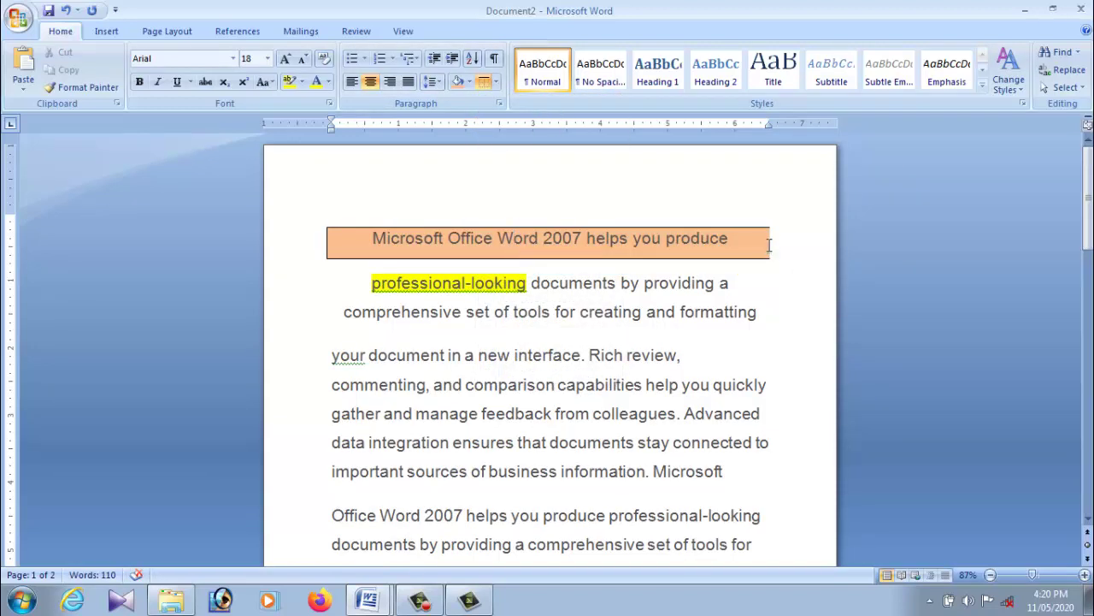
pyautogui.moveTo(748, 246); pyautogui.dragTo(373, 239)
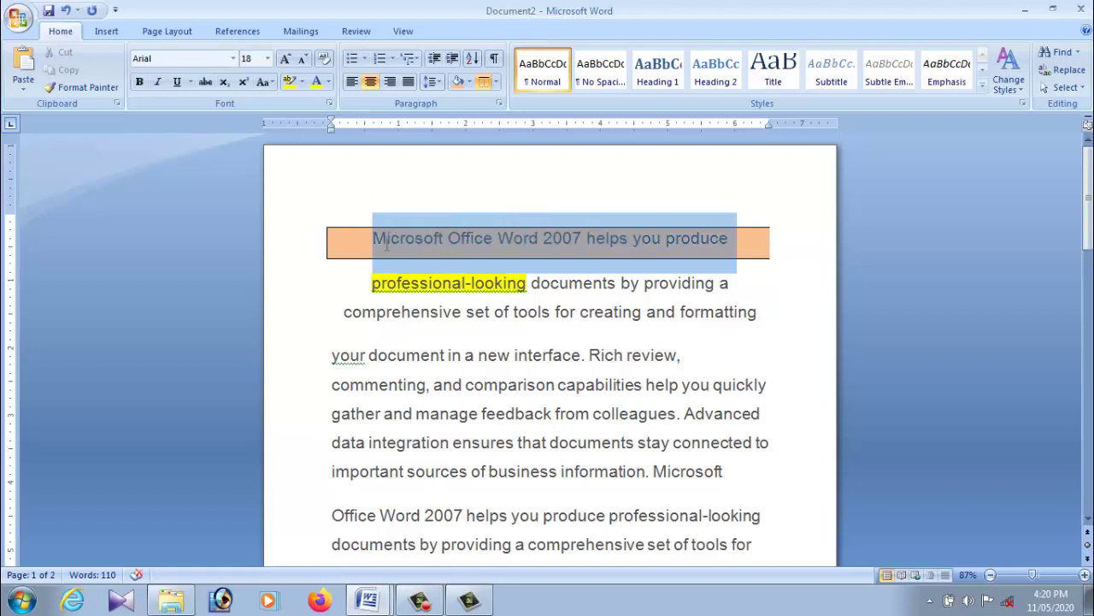
pyautogui.click(496, 82)
pyautogui.click(517, 154)
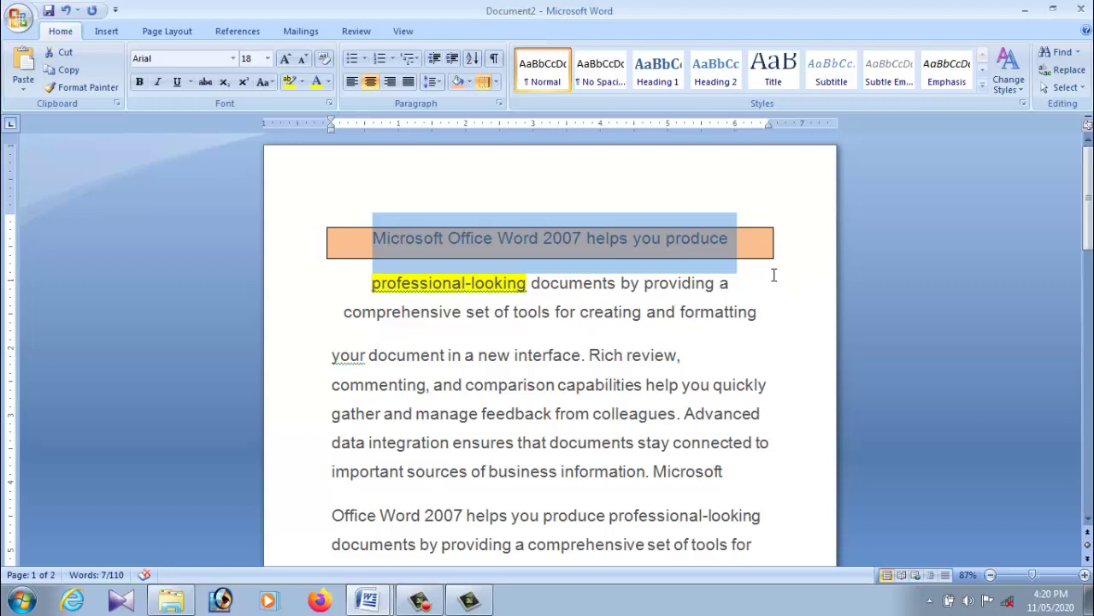
pyautogui.click(786, 290)
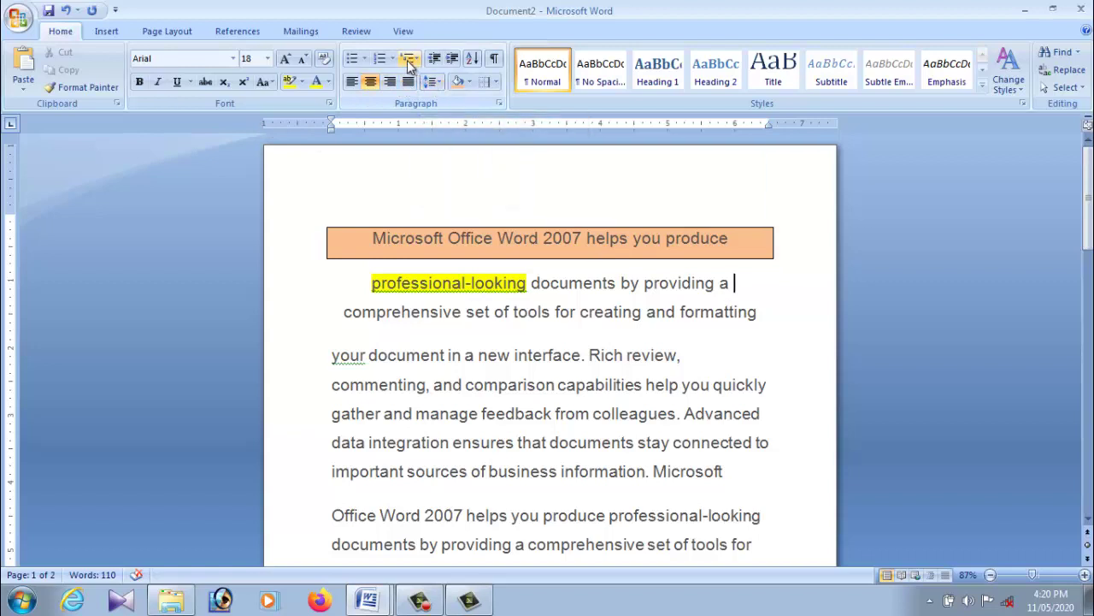
pyautogui.click(327, 83)
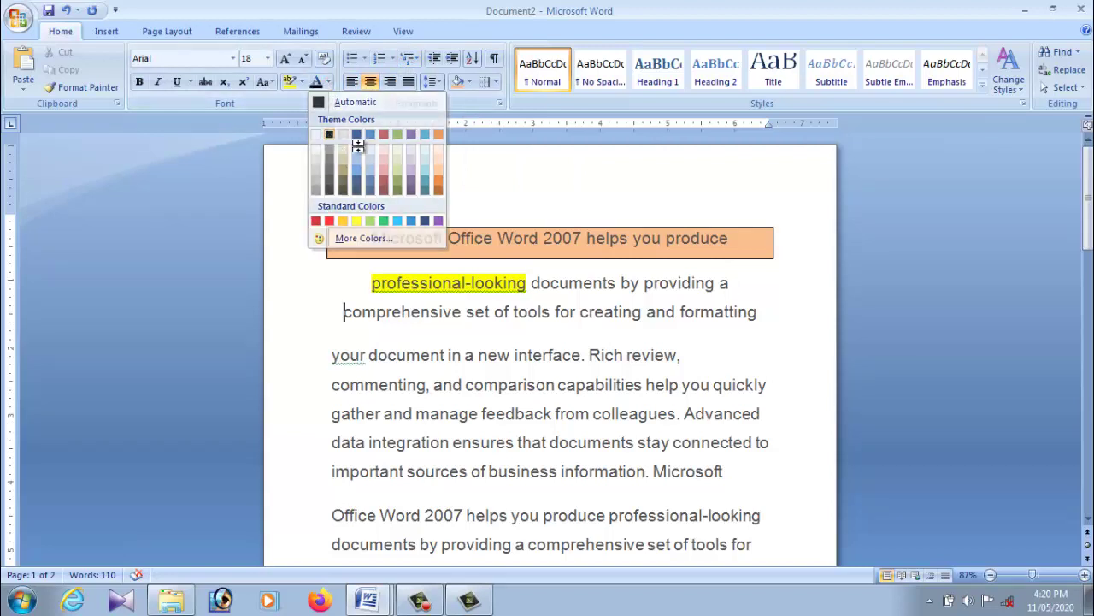
# Apply Red font colour to the 'comprehensive set of tools for creating and formatting' line.
pyautogui.click(467, 283)
pyautogui.moveTo(416, 317); pyautogui.dragTo(763, 317)
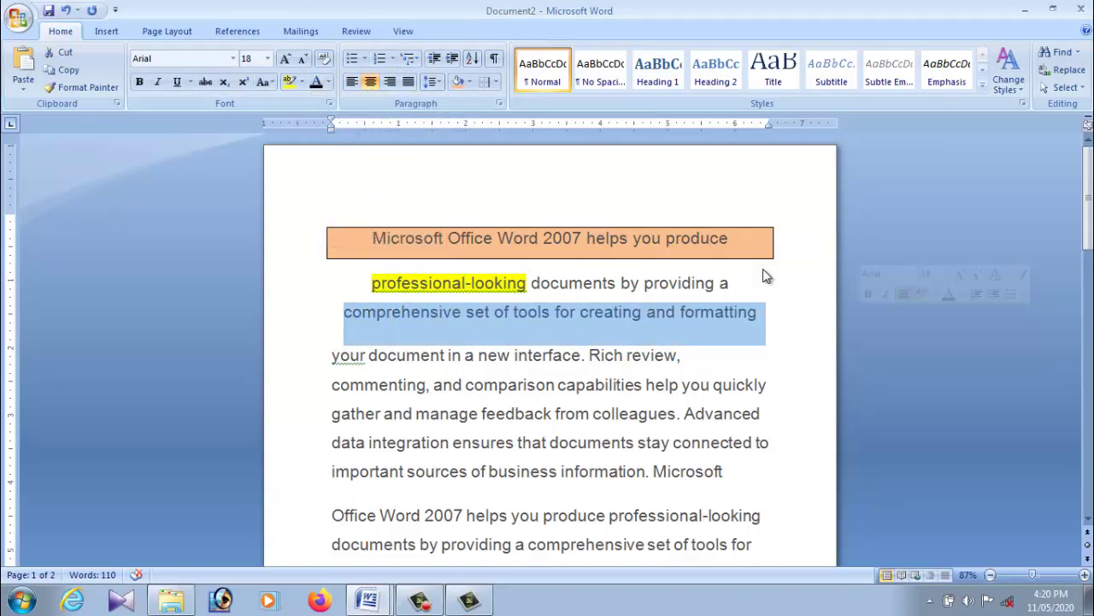
pyautogui.click(328, 82)
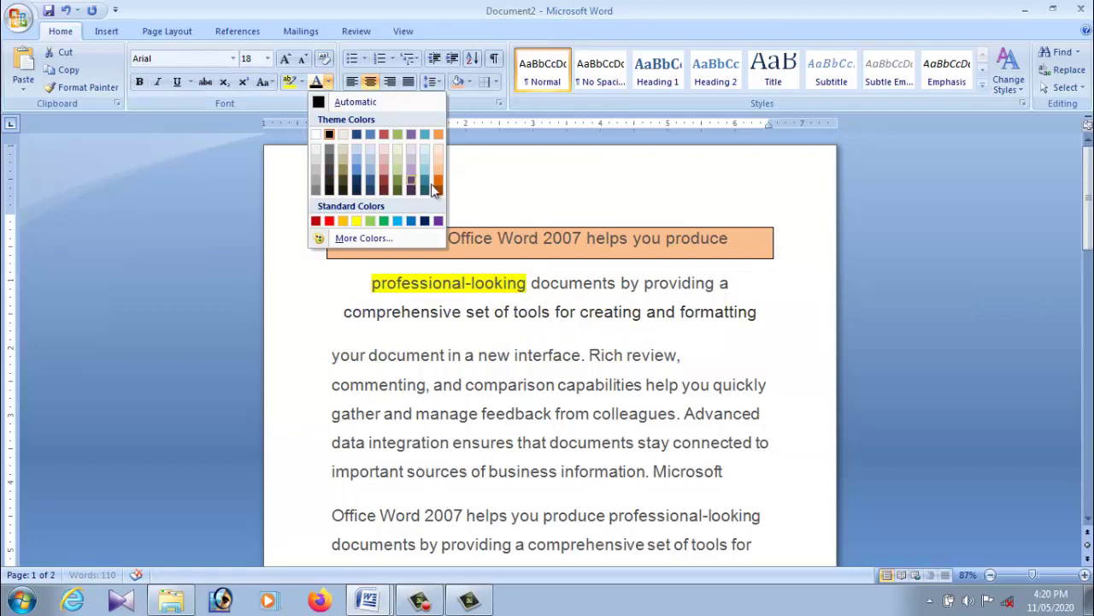
pyautogui.click(457, 183)
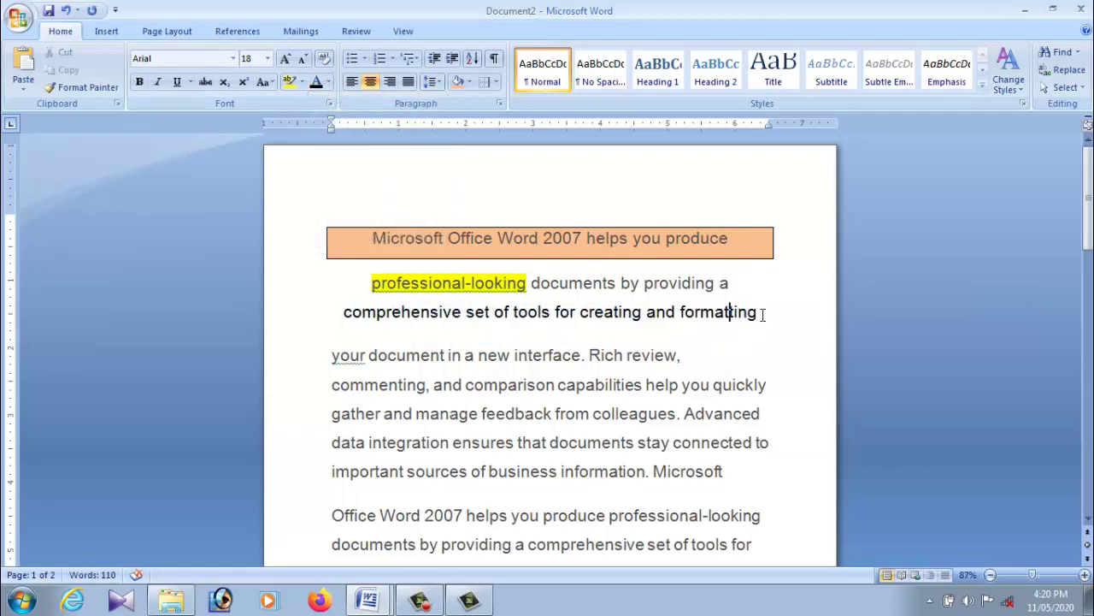
pyautogui.moveTo(760, 313); pyautogui.dragTo(344, 313)
pyautogui.click(329, 82)
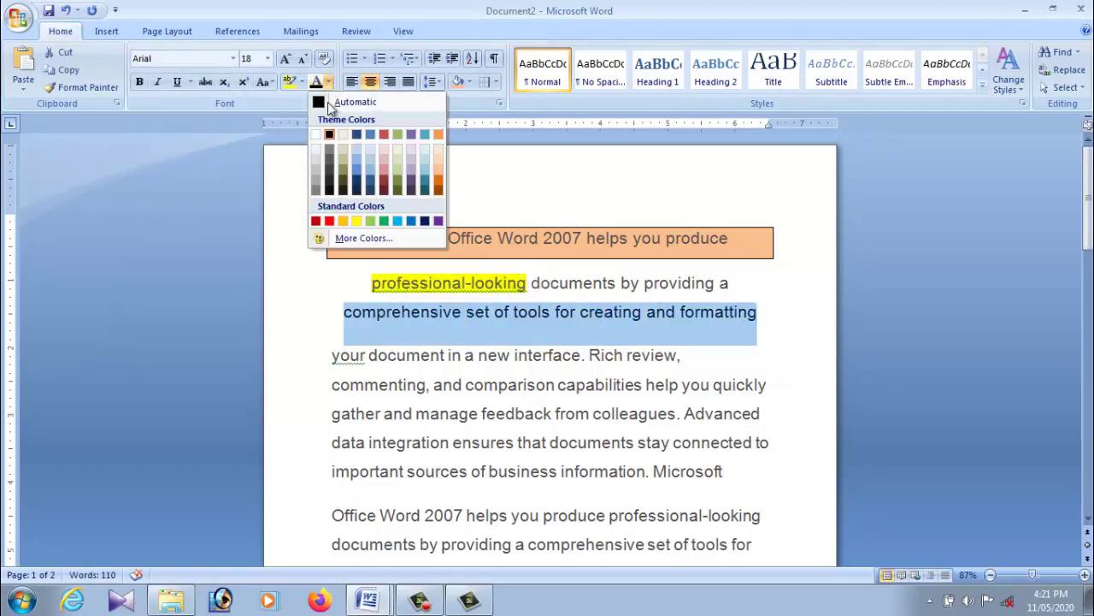
pyautogui.click(329, 222)
pyautogui.click(614, 313)
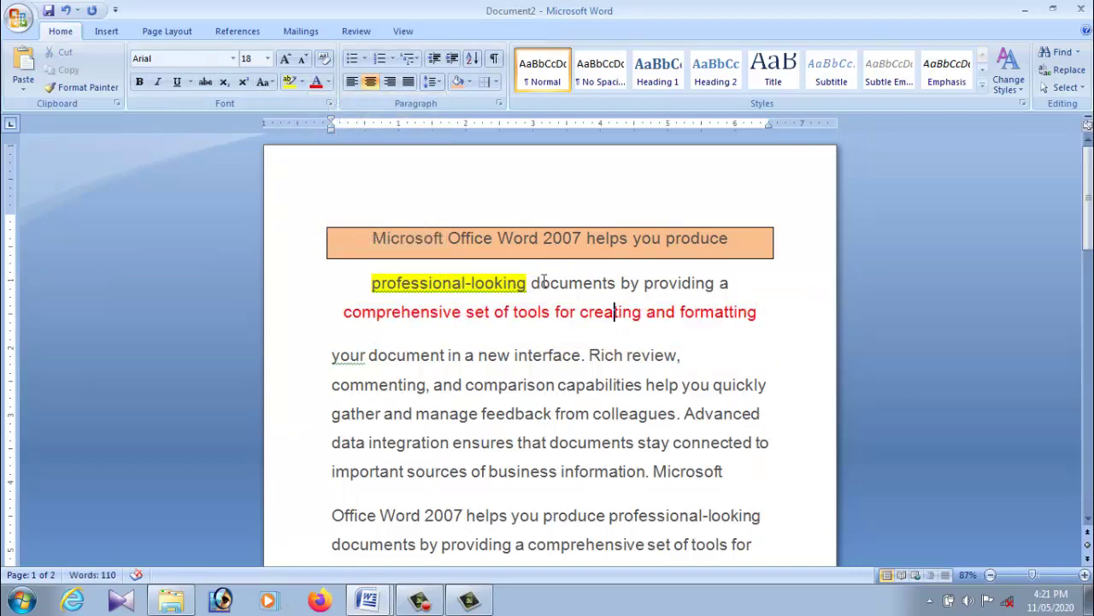
# Delete all text from 'your' onward below the red line.
pyautogui.click(696, 314)
pyautogui.moveTo(332, 355); pyautogui.dragTo(610, 346)
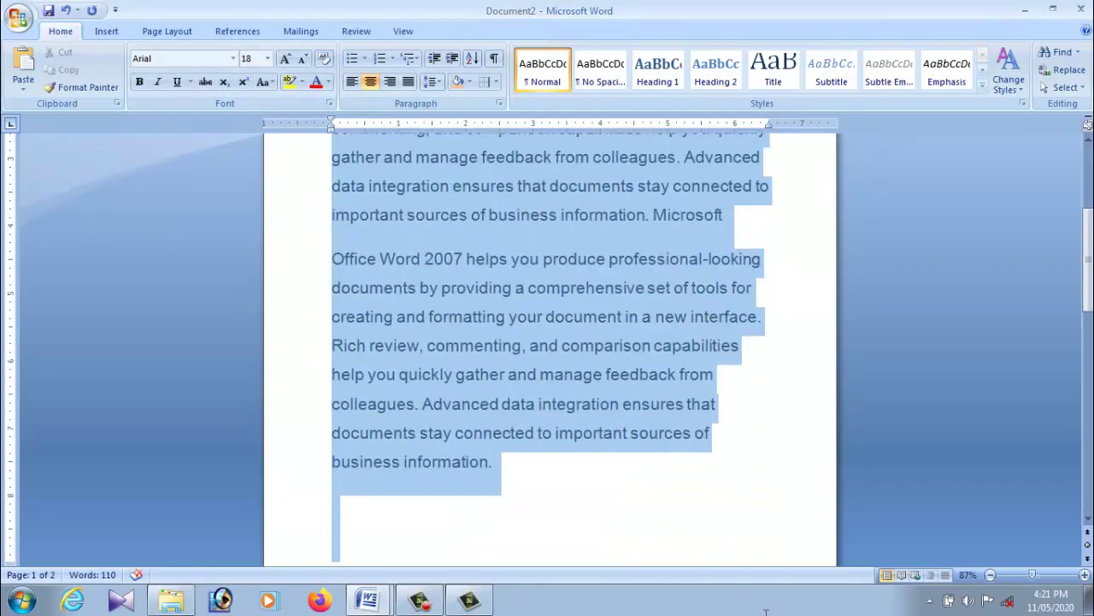
pyautogui.press('Delete')
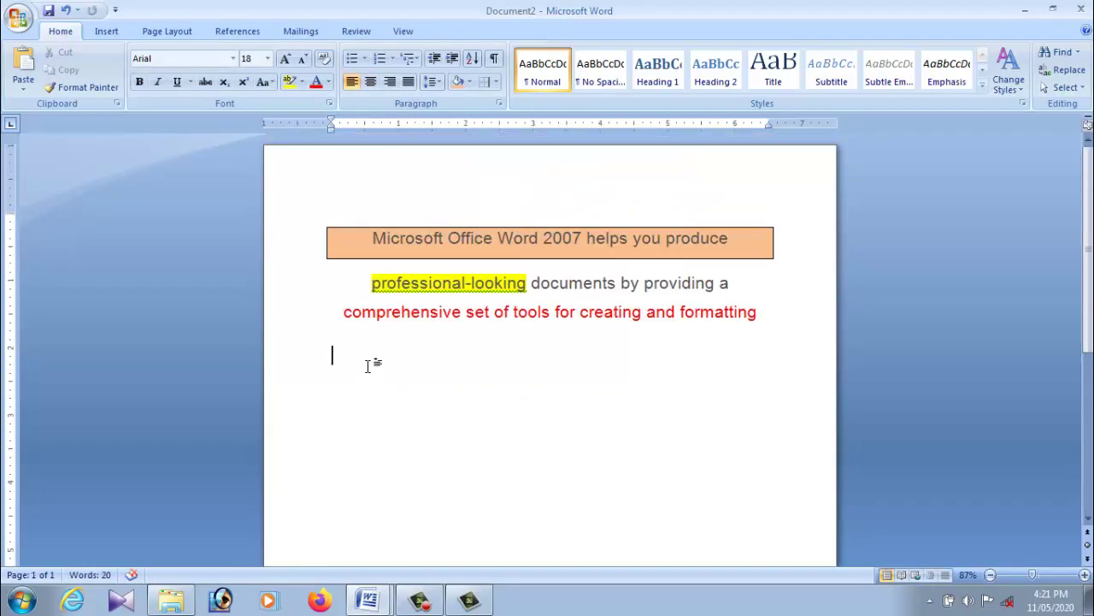
# Type the sample lines 10th and 5th on separate lines.
pyautogui.write('10t')
pyautogui.write('h')
pyautogui.press('BackSpace')
pyautogui.press('BackSpace')
pyautogui.write('h')
pyautogui.press('BackSpace')
pyautogui.press('BackSpace')
pyautogui.write('10t')
pyautogui.write('h')
pyautogui.hotkey('ctrl', 'b')
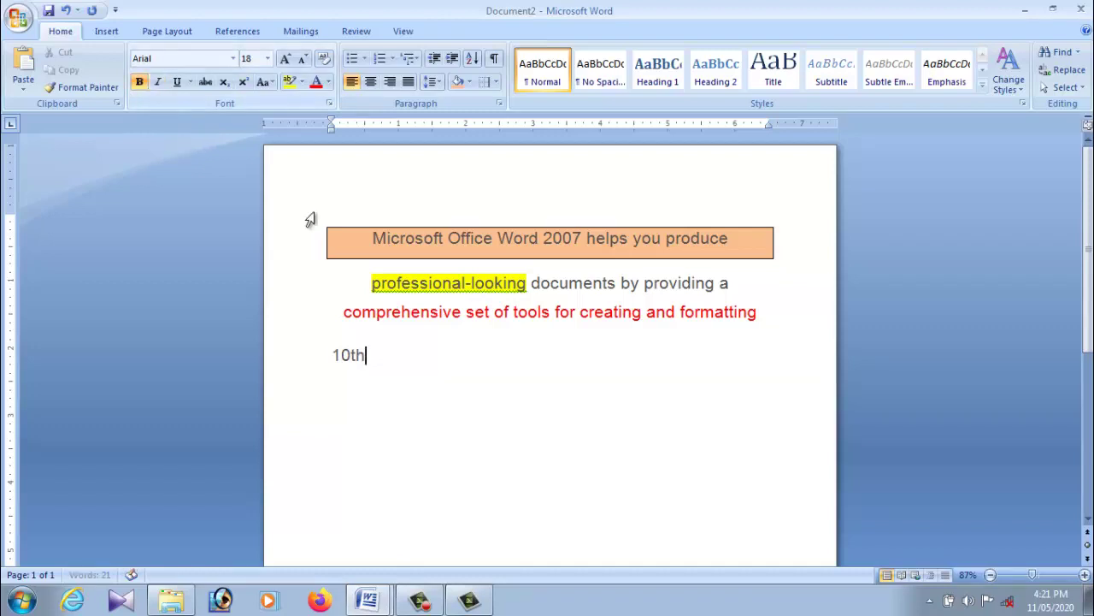
pyautogui.hotkey('ctrl', 'b')
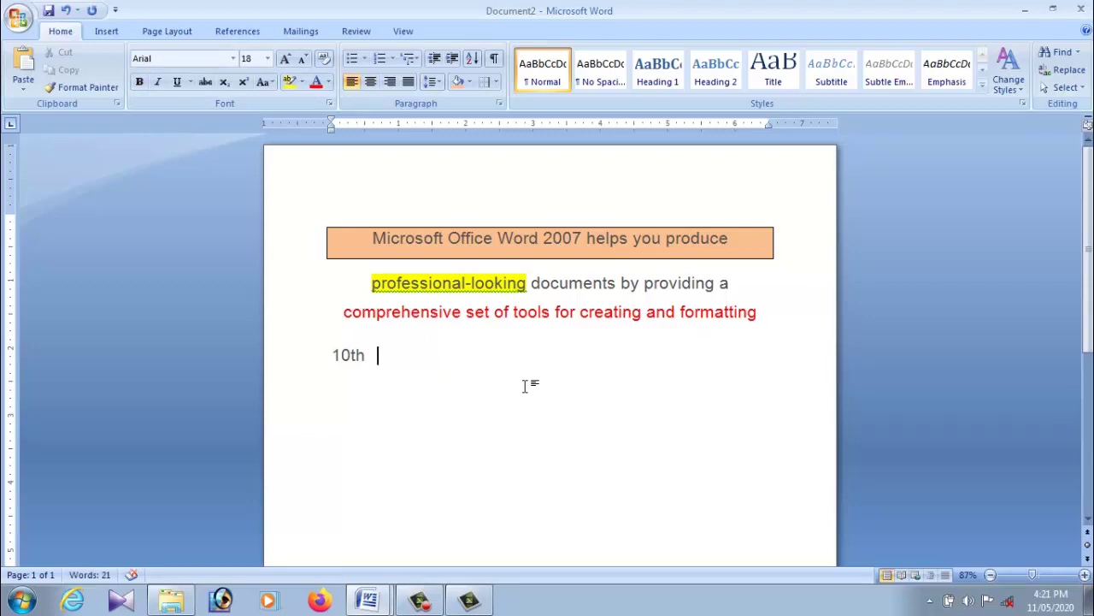
pyautogui.press('Return')
pyautogui.write('5th')
# Add Rr after 10th and make the th in 10th superscript.
pyautogui.click(506, 359)
pyautogui.write('r')
pyautogui.press('BackSpace')
pyautogui.write('r')
pyautogui.click(350, 356)
pyautogui.moveTo(360, 357); pyautogui.dragTo(367, 359)
pyautogui.click(246, 84)
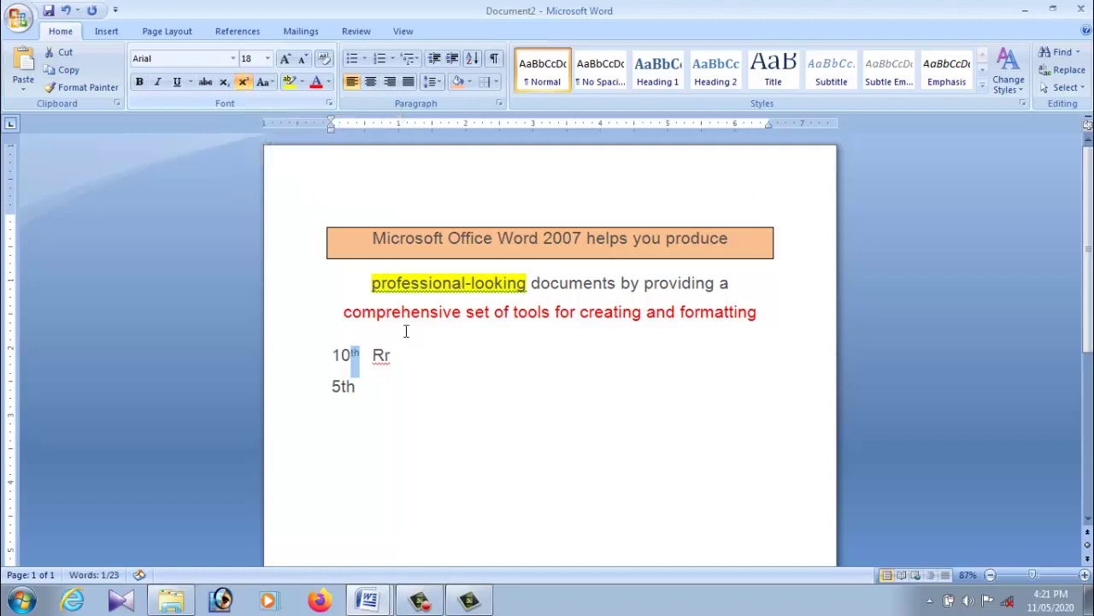
# Make the final r in Rr a subscript.
pyautogui.click(399, 411)
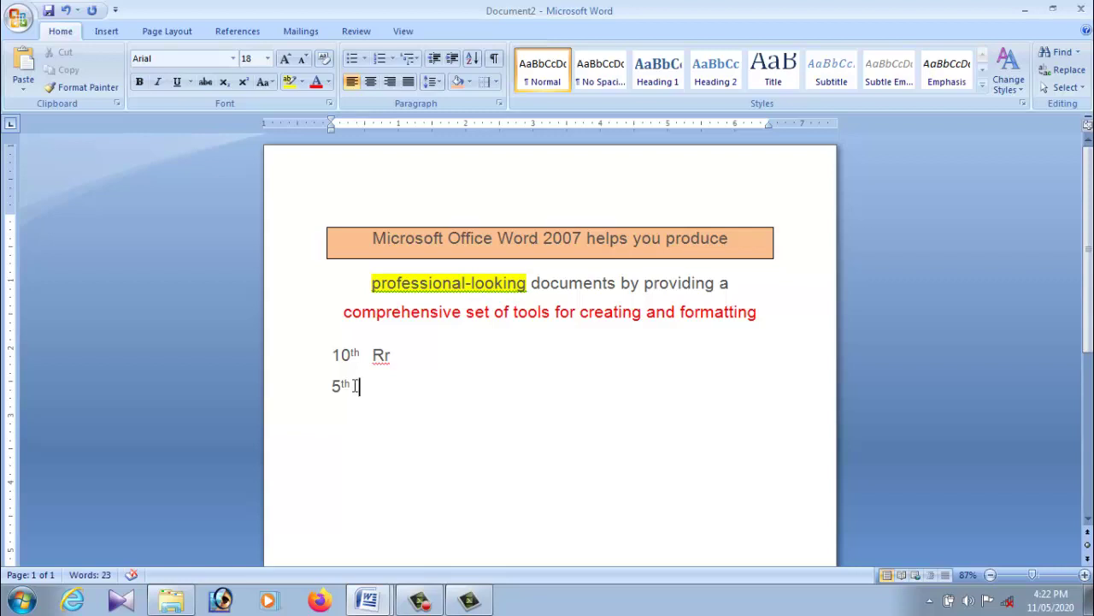
pyautogui.doubleClick(386, 353)
pyautogui.click(384, 352)
pyautogui.moveTo(390, 354); pyautogui.dragTo(383, 354)
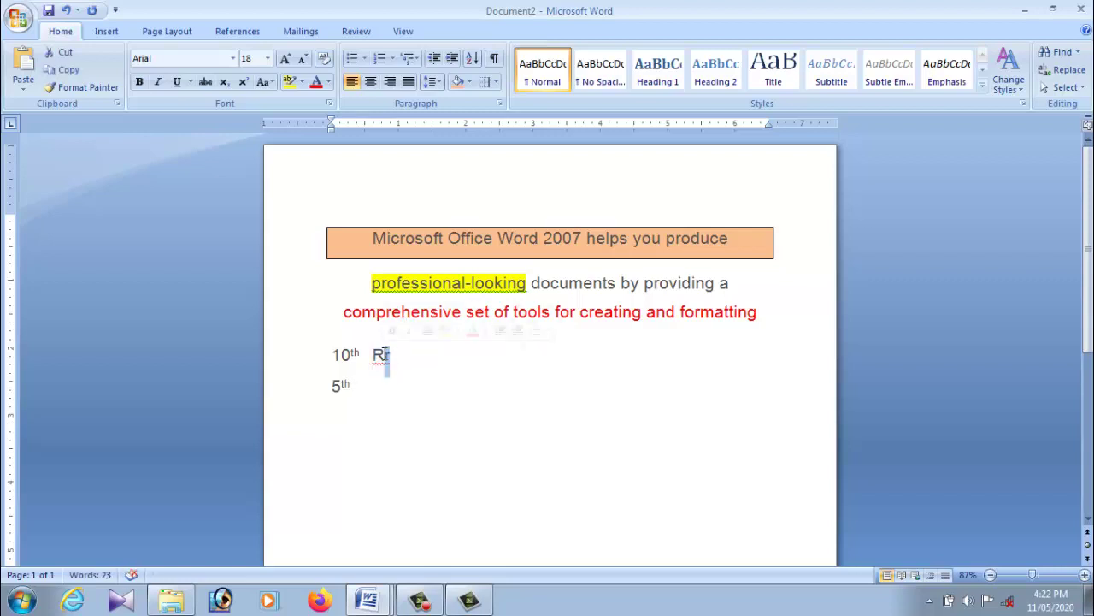
pyautogui.click(223, 89)
# Enlarge the 10th, Rr and 5th sample lines to 72 point with Grow Font.
pyautogui.click(410, 427)
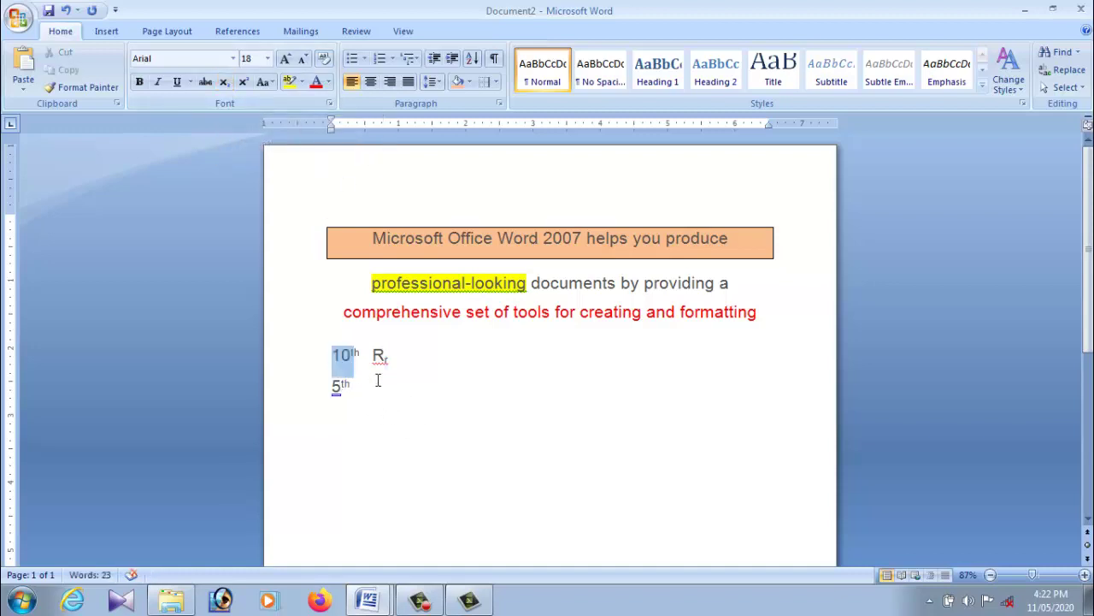
pyautogui.moveTo(332, 353); pyautogui.dragTo(376, 389)
pyautogui.click(284, 58)
pyautogui.click(284, 59)
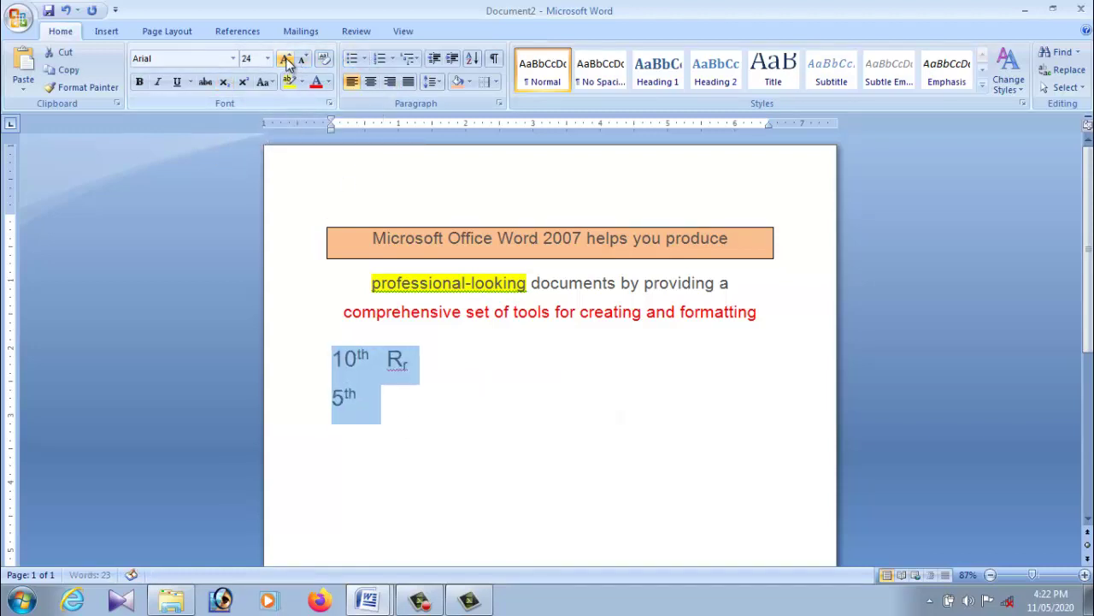
pyautogui.click(285, 58)
pyautogui.click(285, 58)
pyautogui.click(620, 374)
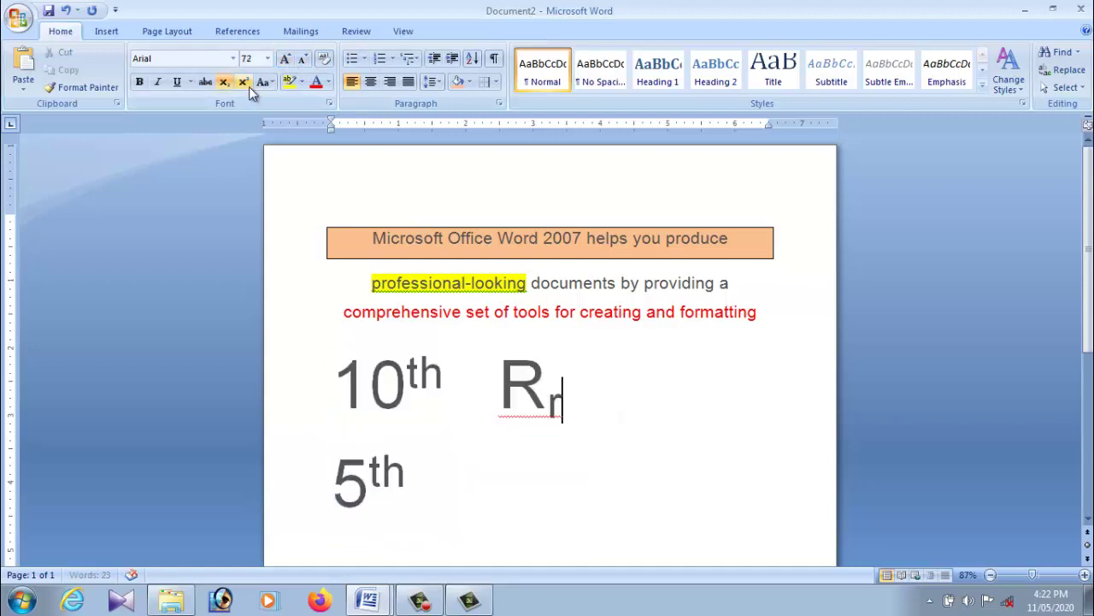
# Select the R of Rr on the enlarged sample line.
pyautogui.click(535, 461)
pyautogui.moveTo(499, 389)
pyautogui.mouseDown()
pyautogui.moveTo(479, 389)
pyautogui.moveTo(538, 407)
pyautogui.mouseUp()
pyautogui.tripleClick(524, 391)
pyautogui.click(598, 445)
# Replace Rr with the text h2.
pyautogui.click(568, 409)
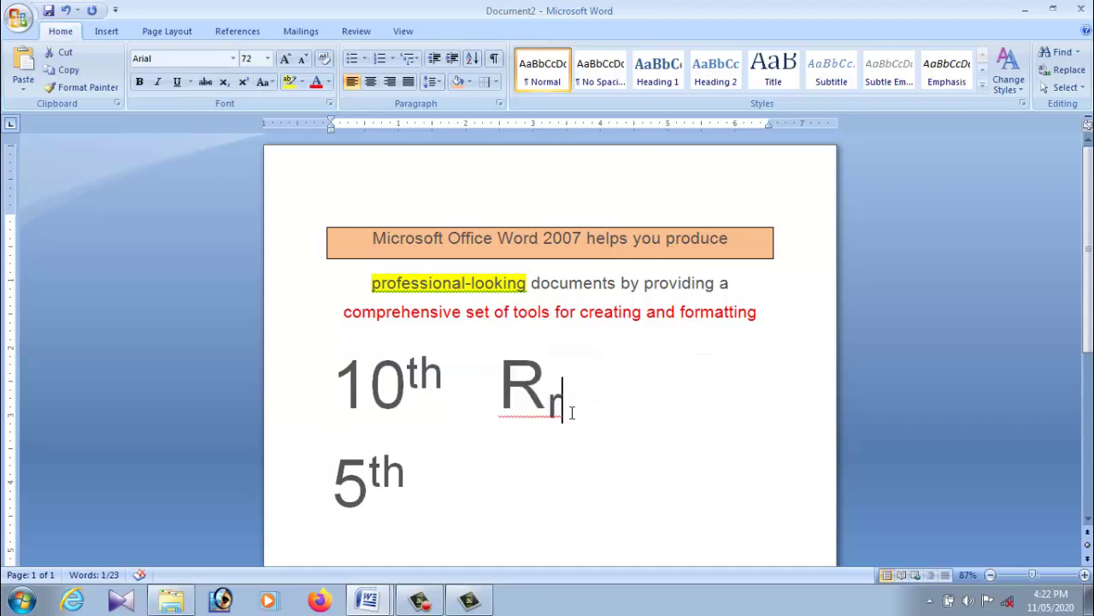
pyautogui.press('BackSpace')
pyautogui.press('BackSpace')
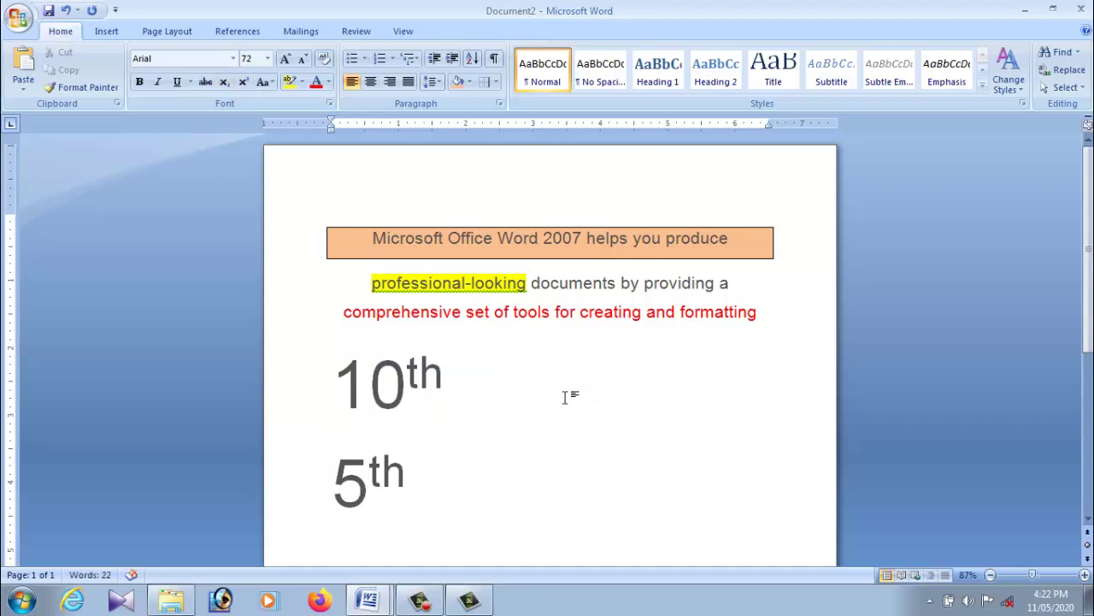
pyautogui.write('h2')
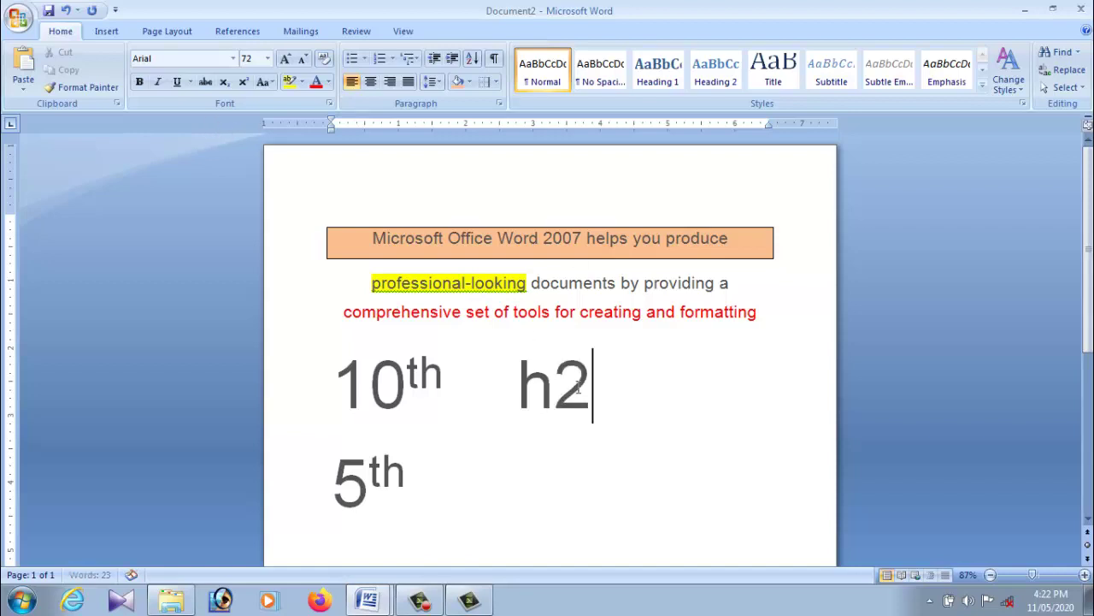
# Make the 2 in h2 superscript so it reads h², after trying subscript first.
pyautogui.moveTo(592, 393); pyautogui.dragTo(556, 393)
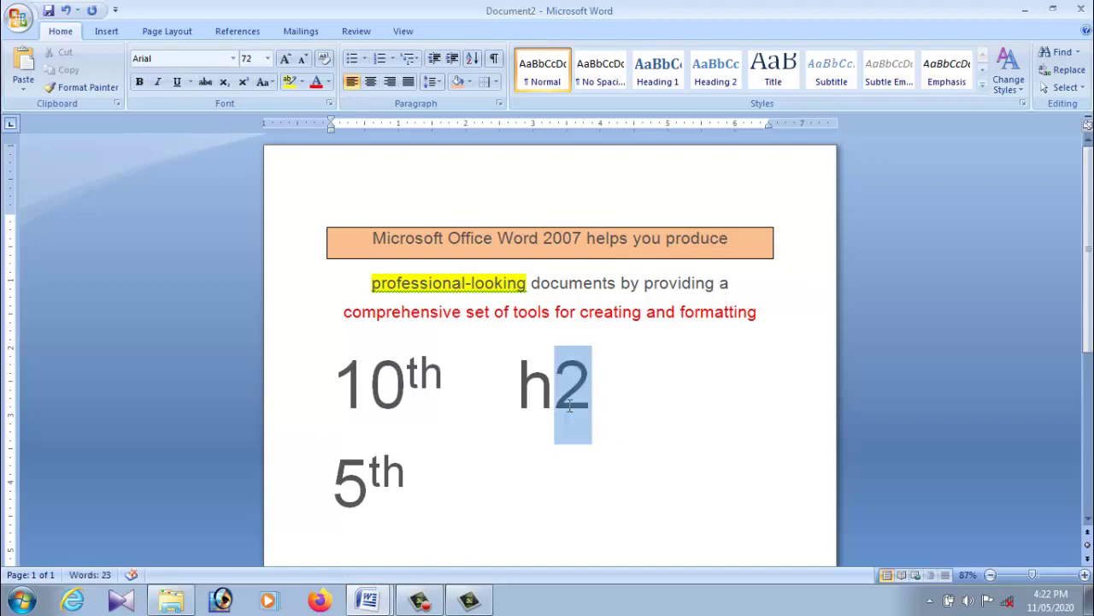
pyautogui.click(227, 88)
pyautogui.click(627, 430)
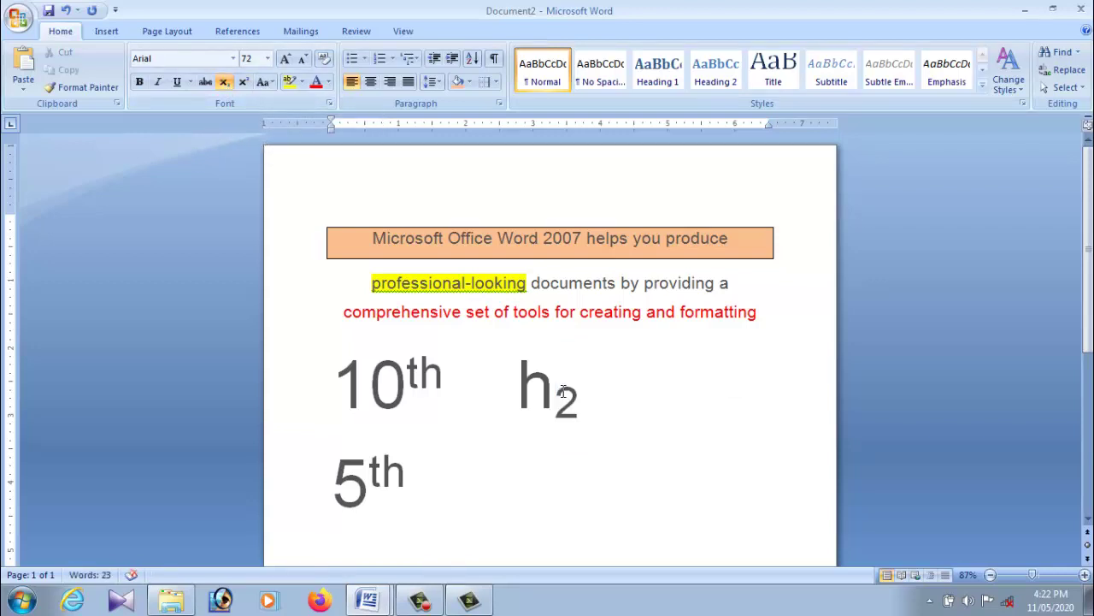
pyautogui.moveTo(563, 393); pyautogui.dragTo(580, 402)
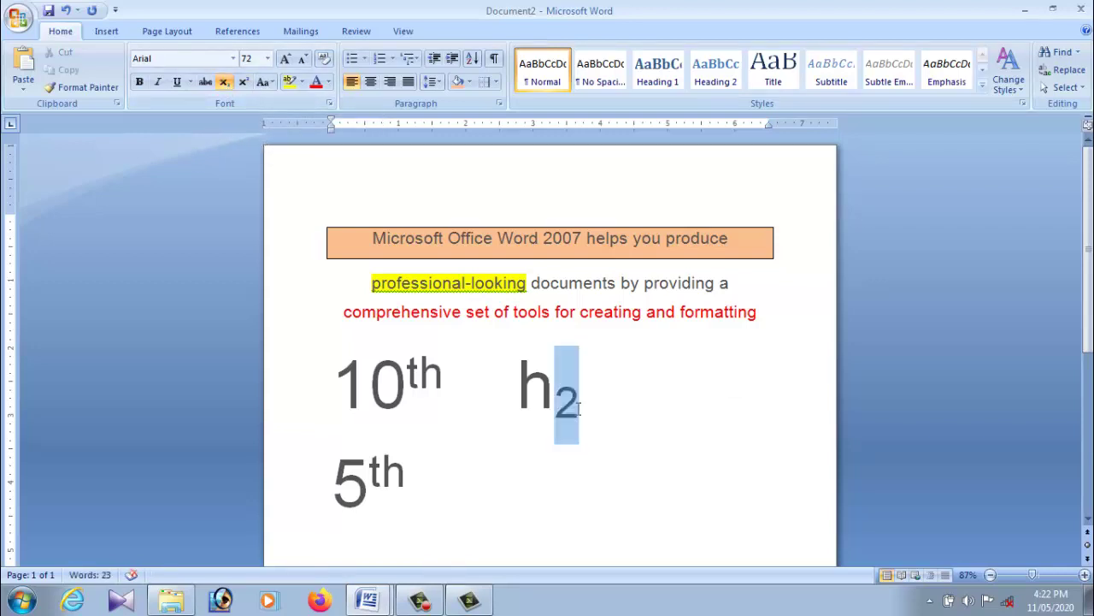
pyautogui.click(244, 83)
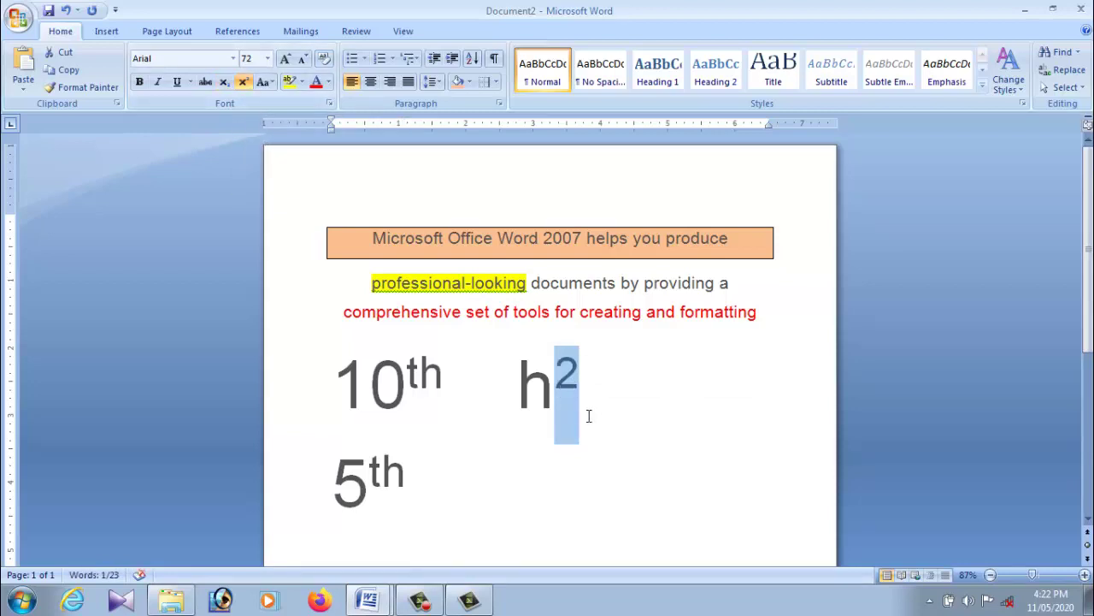
pyautogui.click(403, 475)
pyautogui.moveTo(370, 474); pyautogui.dragTo(408, 484)
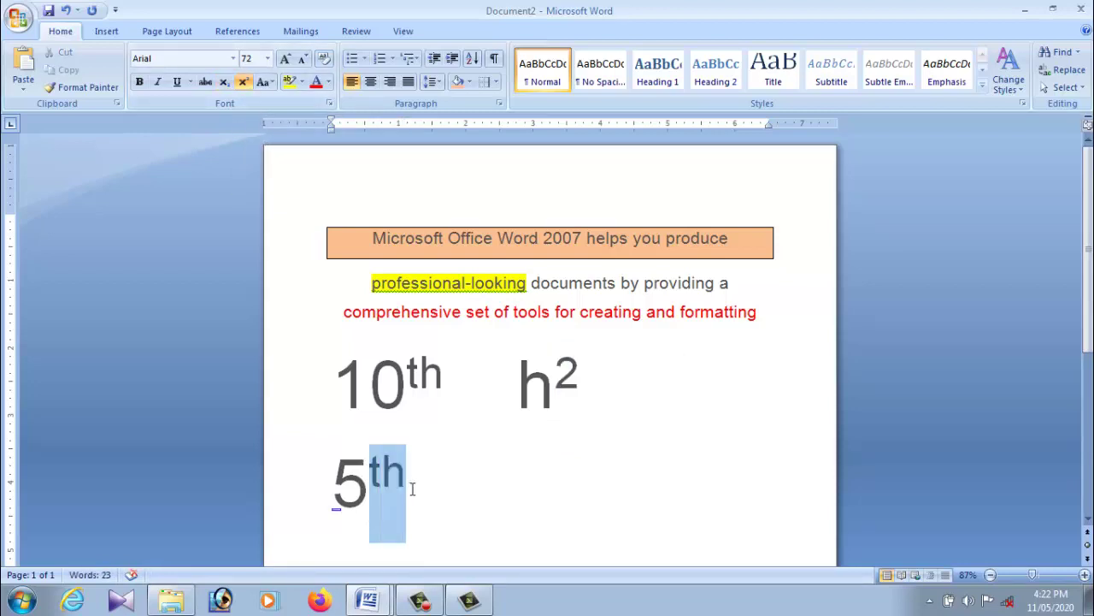
# Make the th of 5th subscript.
pyautogui.click(227, 82)
pyautogui.click(413, 456)
pyautogui.moveTo(408, 380); pyautogui.dragTo(438, 383)
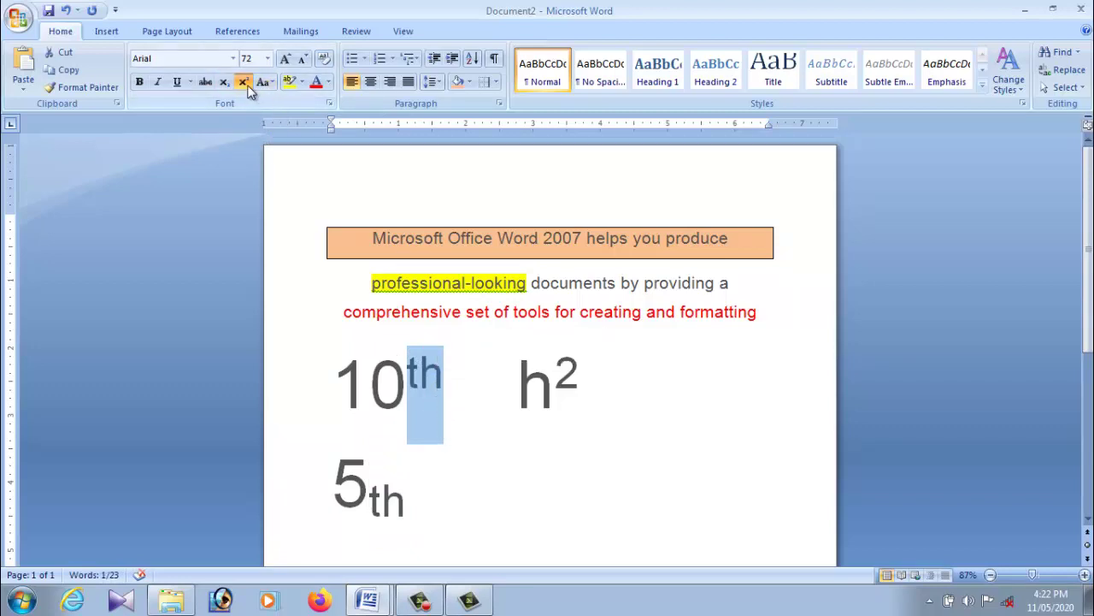
pyautogui.click(568, 542)
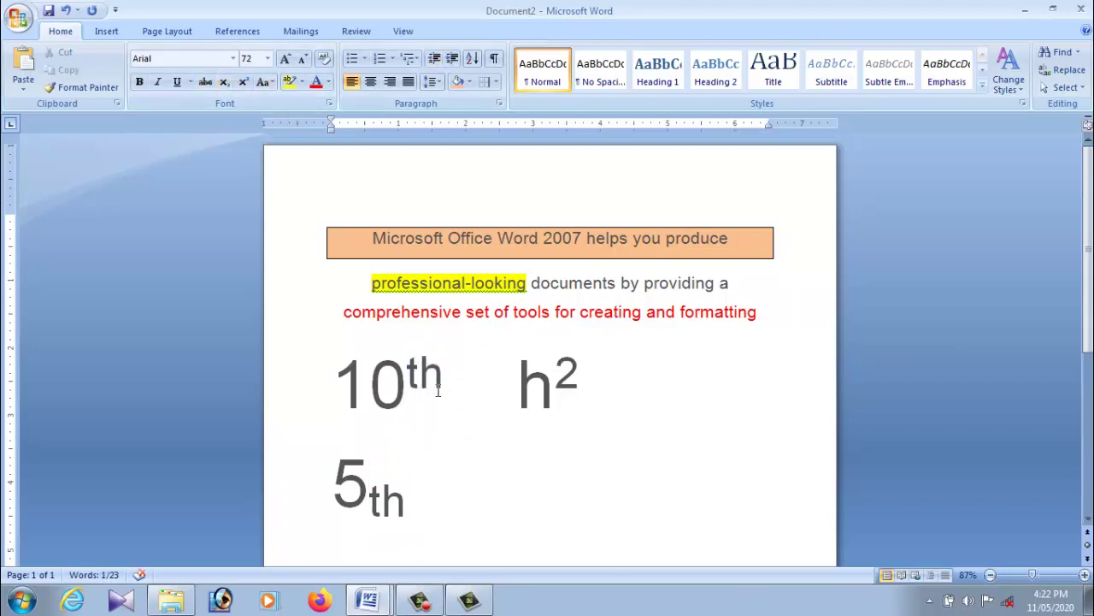
# Toggle the th of 10th between subscript and superscript, leaving it superscript.
pyautogui.moveTo(408, 384); pyautogui.dragTo(442, 393)
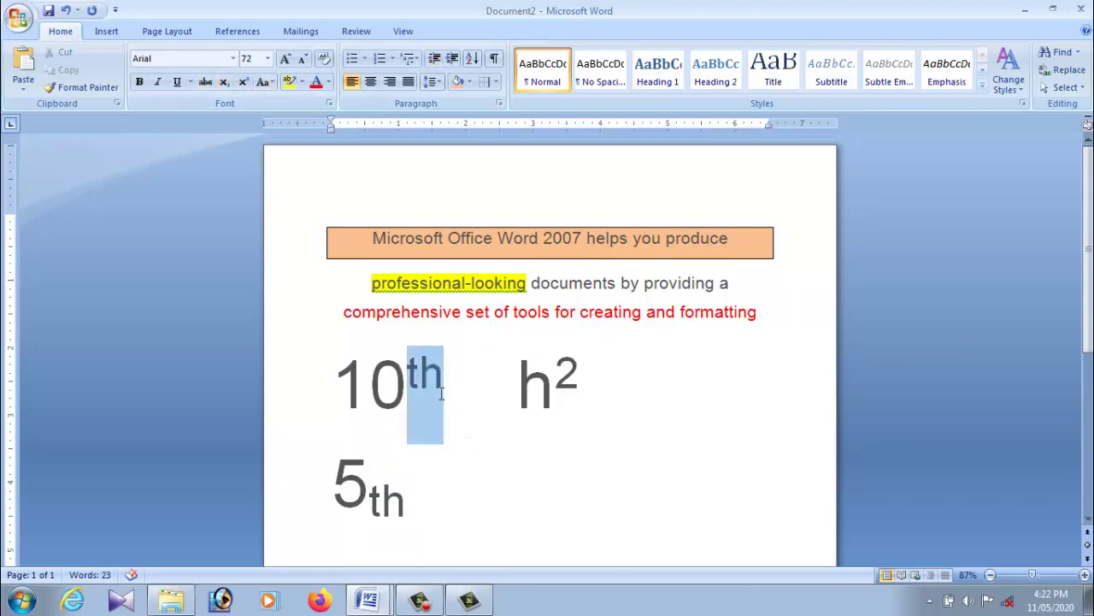
pyautogui.click(225, 83)
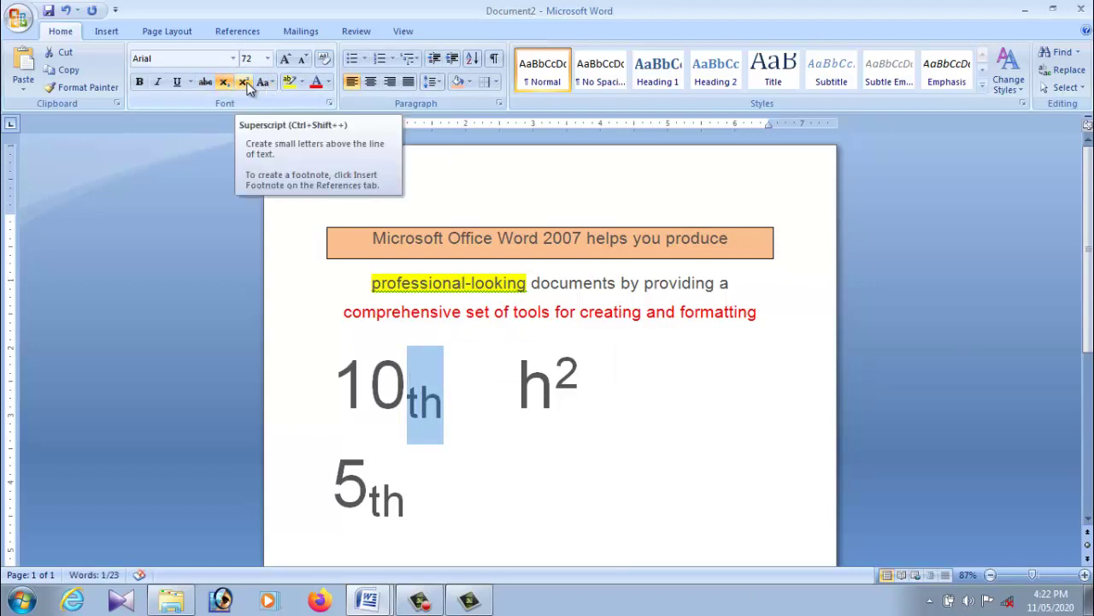
pyautogui.click(246, 85)
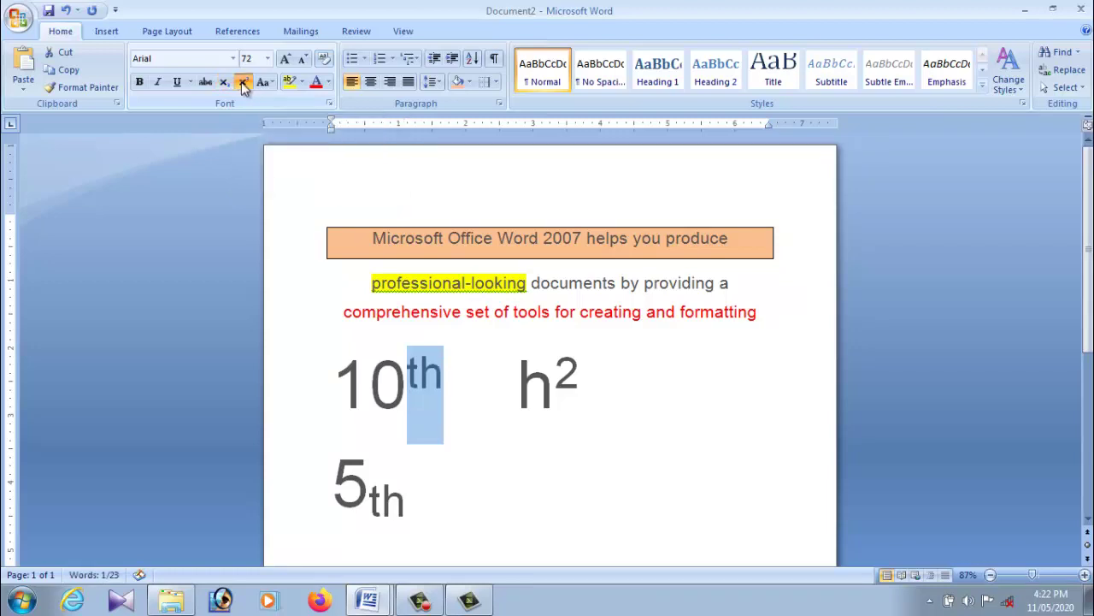
pyautogui.click(226, 84)
pyautogui.click(244, 83)
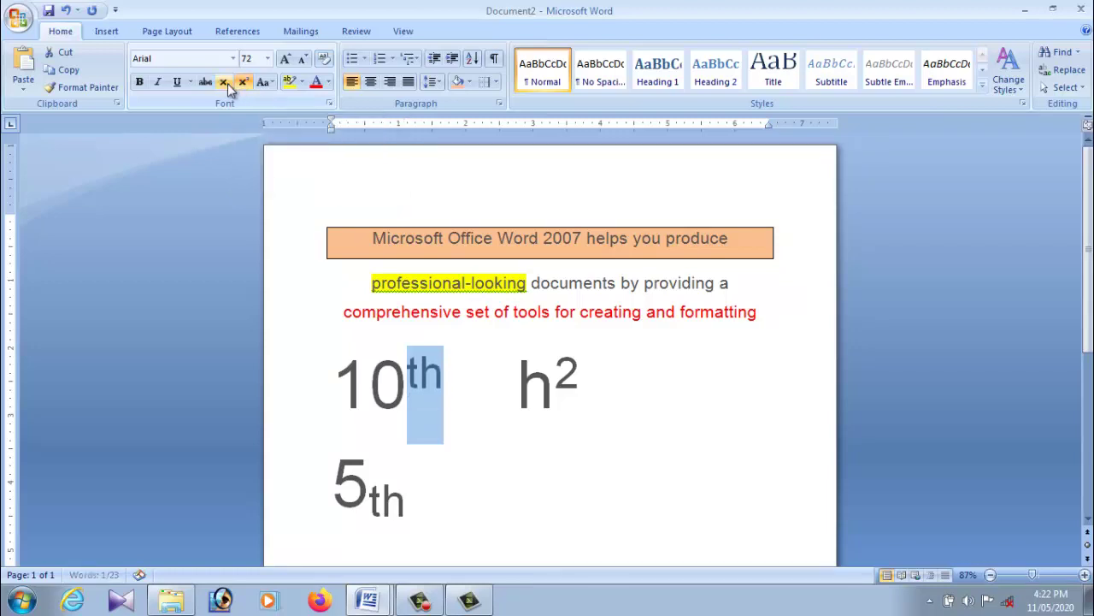
pyautogui.click(224, 83)
pyautogui.click(243, 83)
pyautogui.click(224, 83)
pyautogui.click(244, 83)
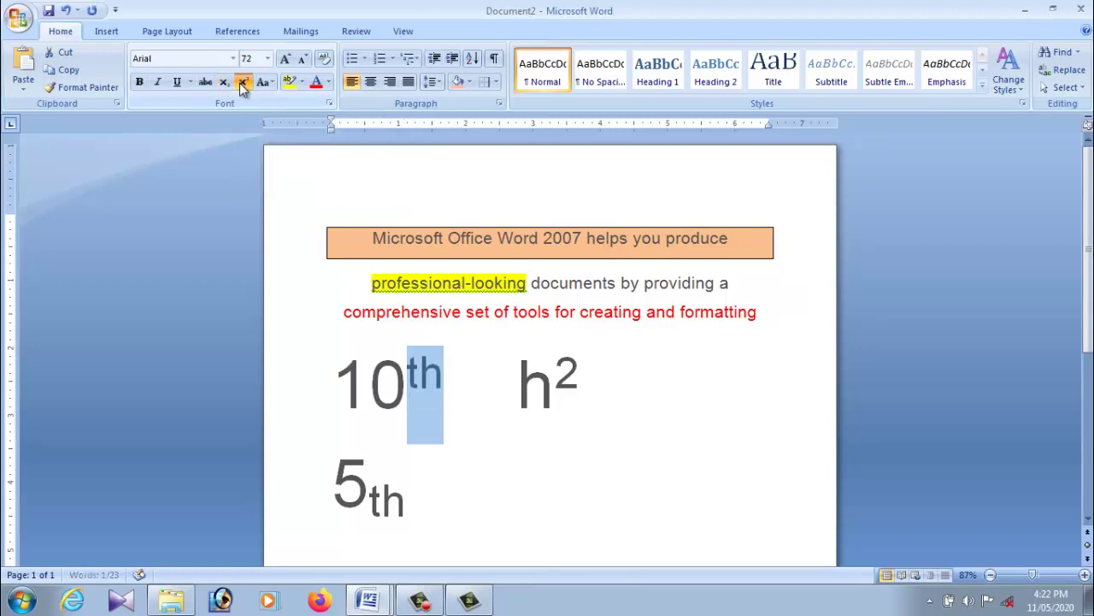
pyautogui.click(525, 477)
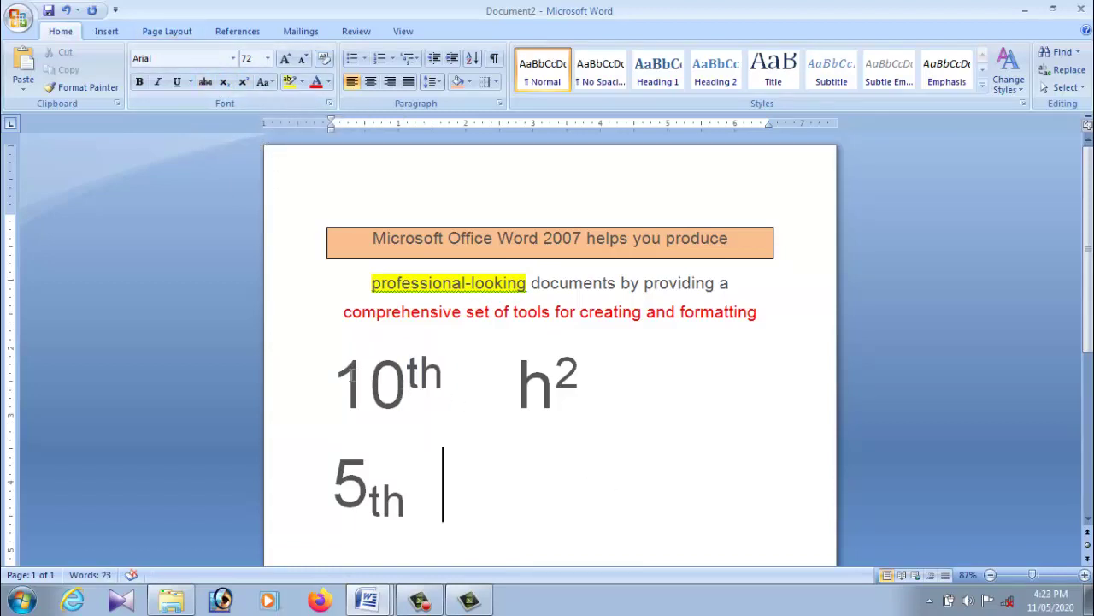
pyautogui.moveTo(350, 376); pyautogui.dragTo(454, 379)
# Apply strikethrough to the highlighted word 'professional-looking'.
pyautogui.moveTo(372, 283); pyautogui.dragTo(527, 289)
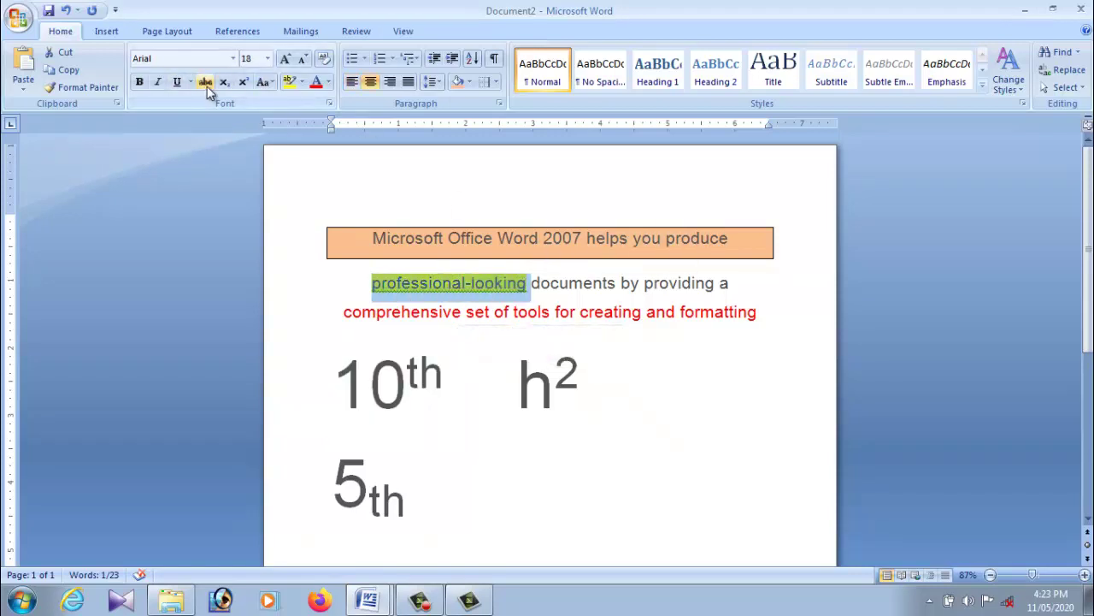
pyautogui.click(206, 82)
pyautogui.click(487, 312)
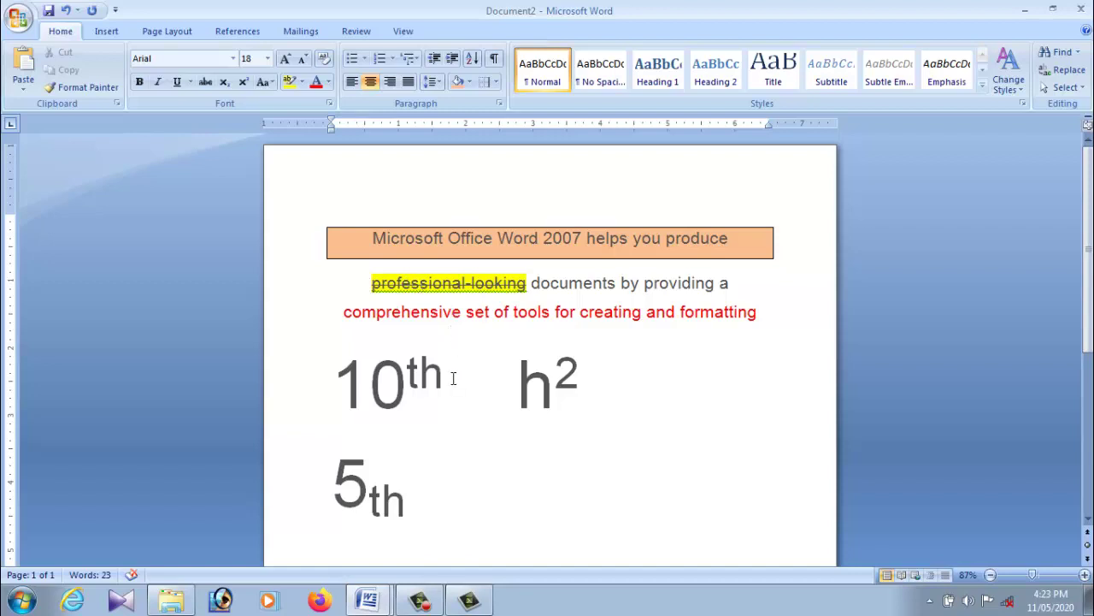
pyautogui.moveTo(374, 237); pyautogui.dragTo(728, 240)
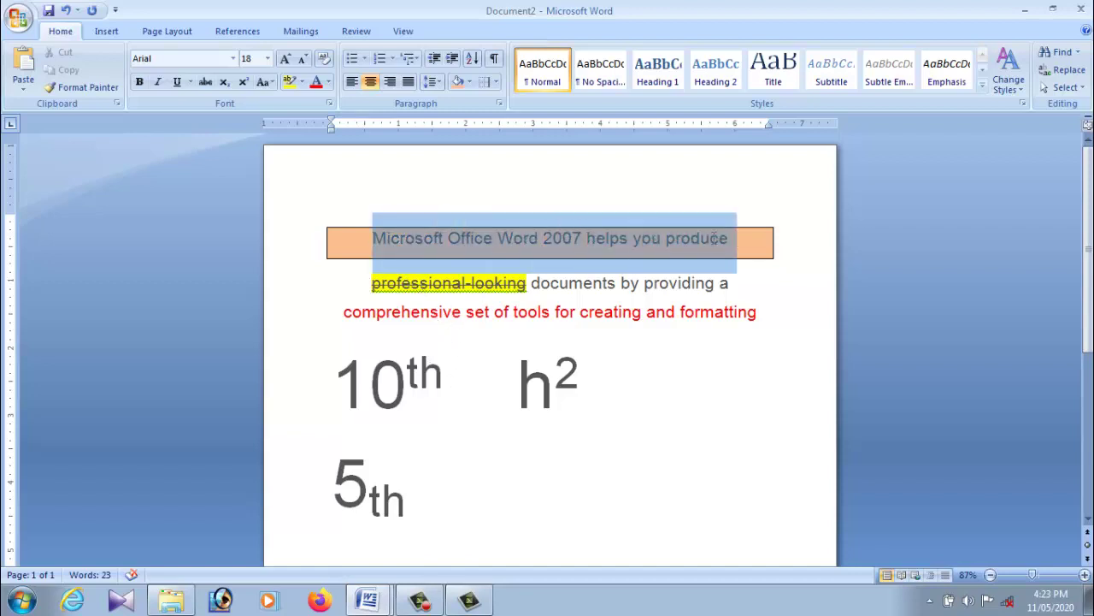
pyautogui.click(585, 426)
# Make the 10th sample bold and italic, removing a briefly applied underline.
pyautogui.moveTo(334, 380); pyautogui.dragTo(475, 396)
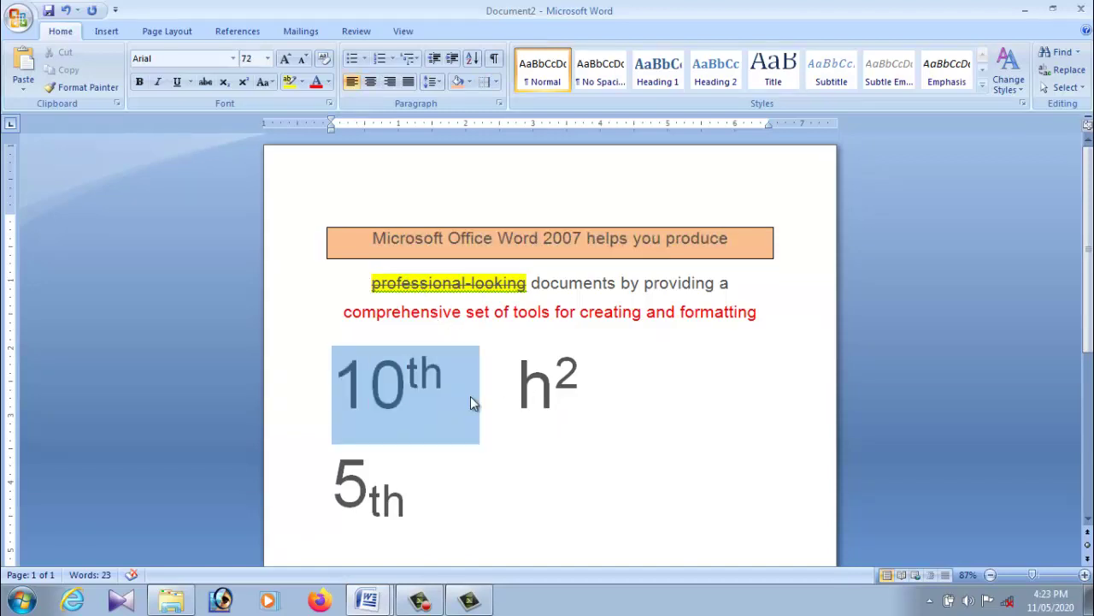
pyautogui.click(179, 84)
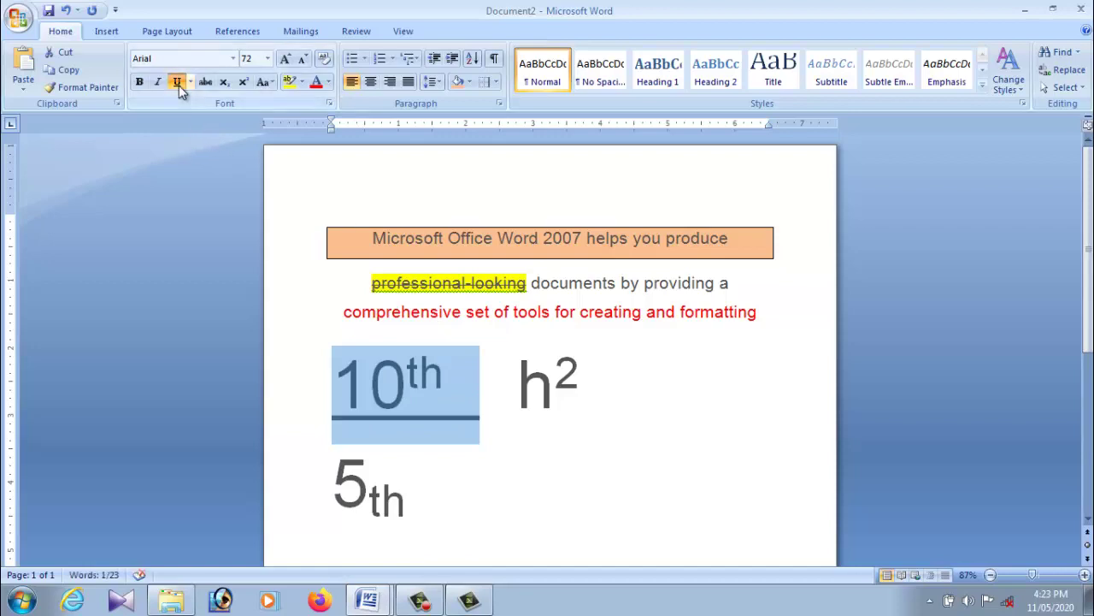
pyautogui.click(179, 85)
pyautogui.click(160, 84)
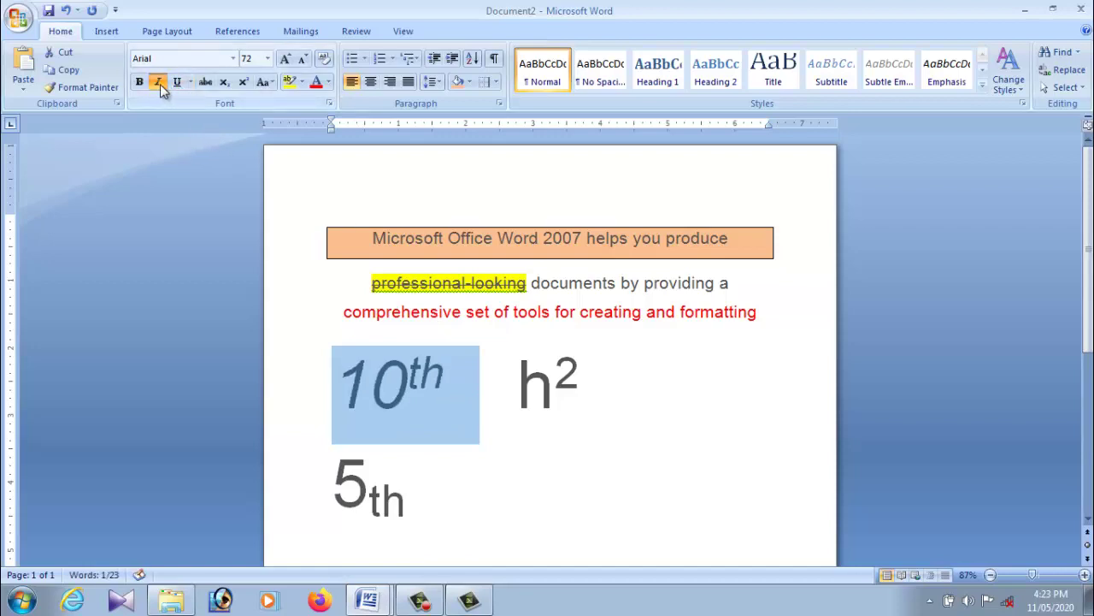
pyautogui.click(141, 82)
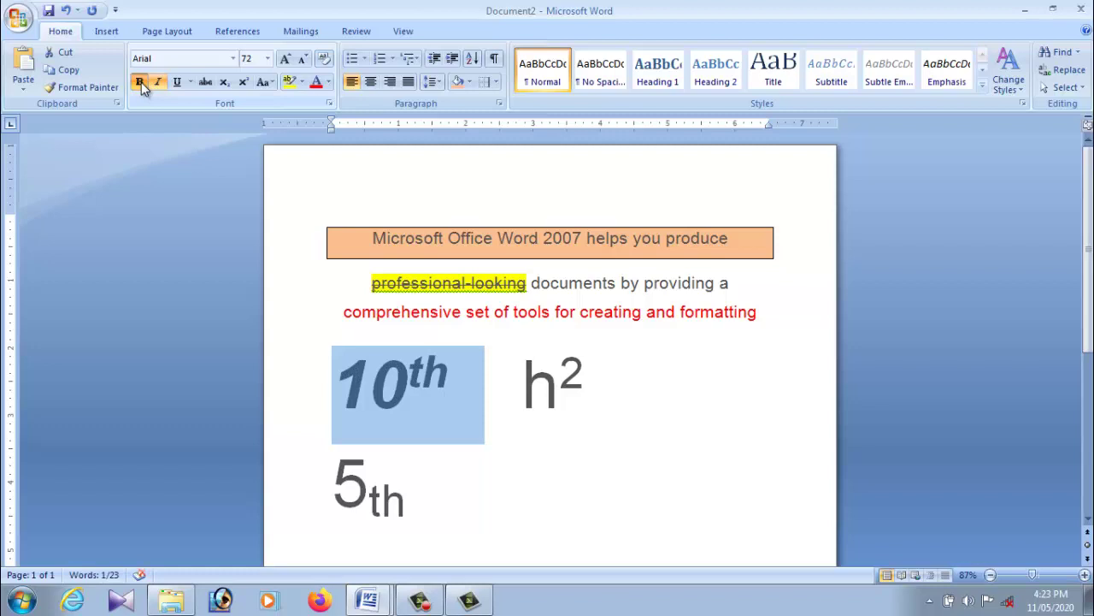
pyautogui.click(505, 450)
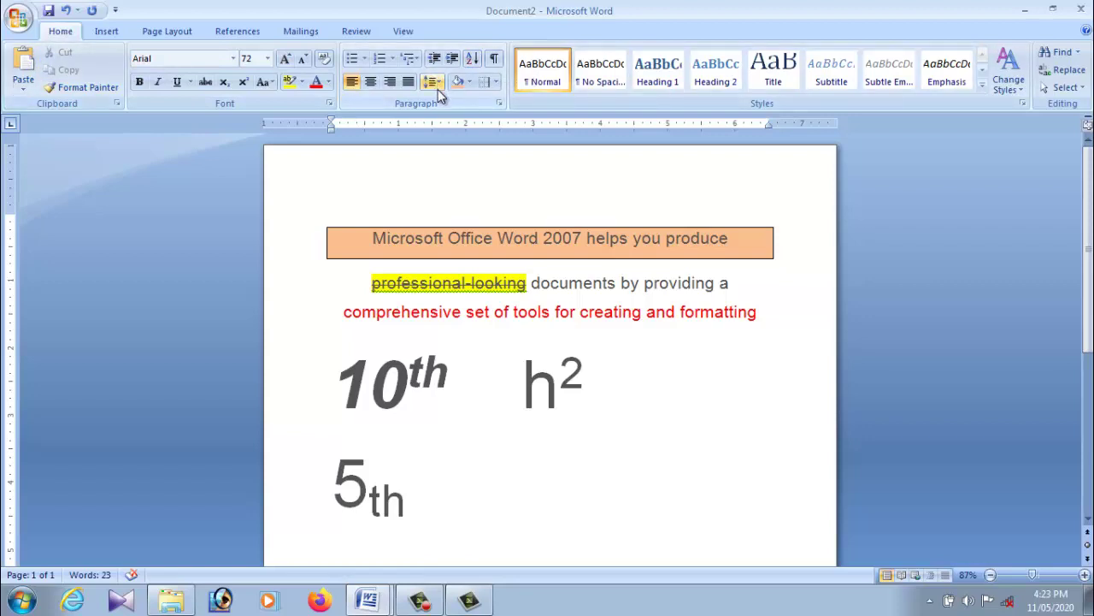
pyautogui.click(636, 408)
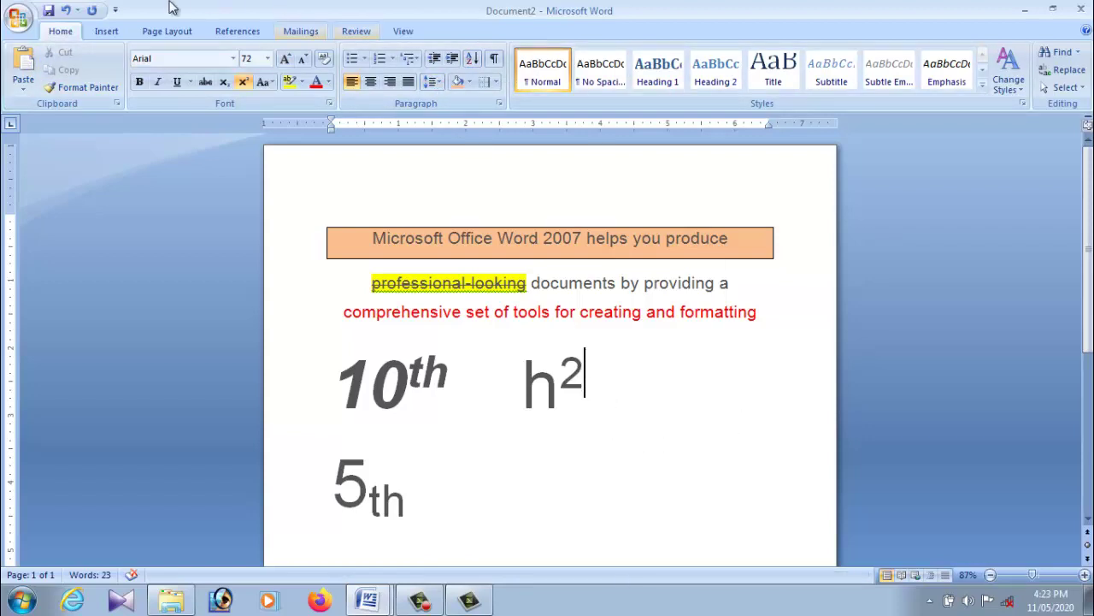
# Switch the ribbon to the Insert tab and scroll the document slightly.
pyautogui.click(106, 32)
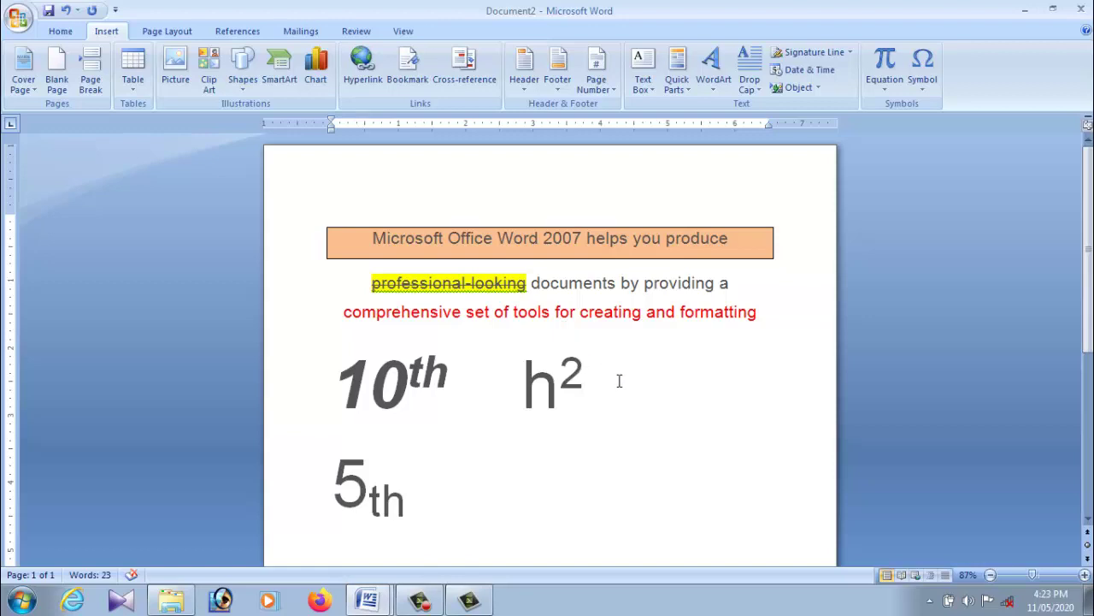
pyautogui.scroll(-2, 622, 379)
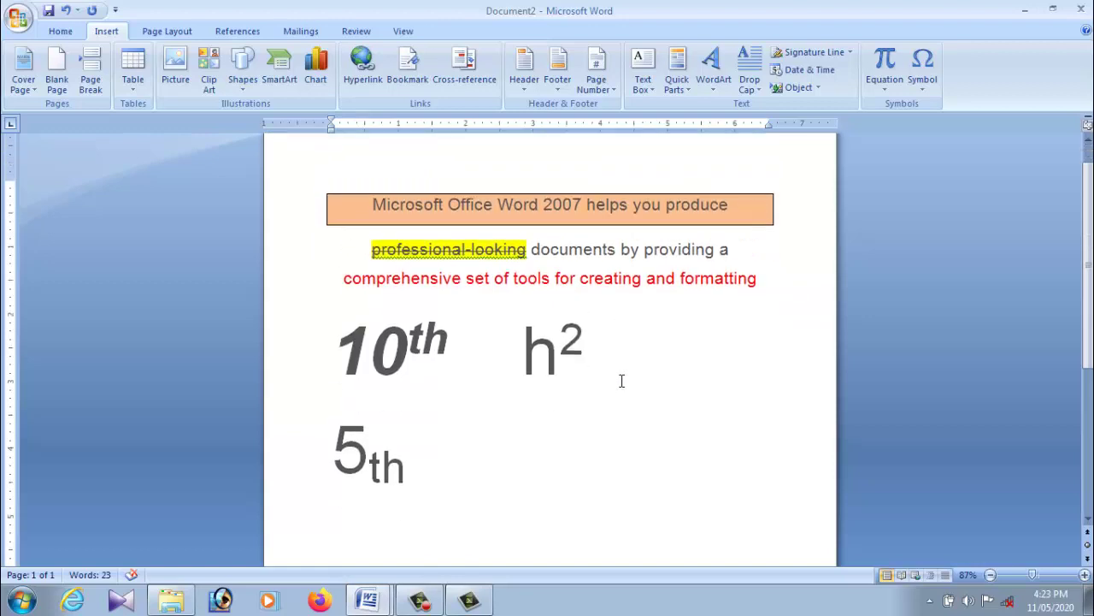